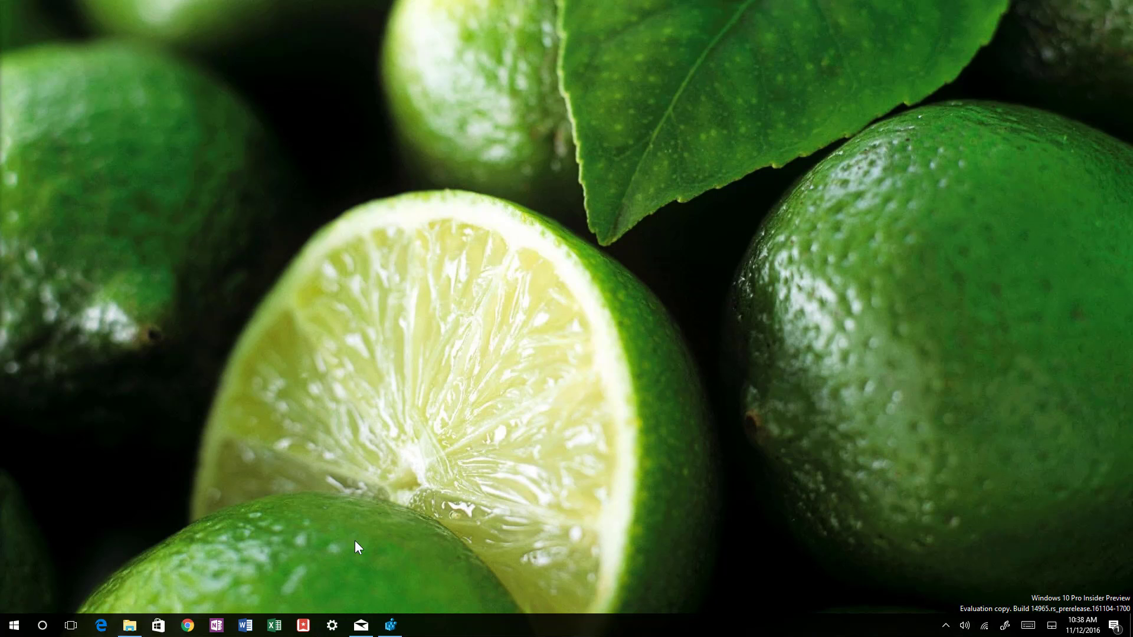
# View the For developers page under Update & security in Settings, then minimize Settings.
pyautogui.click(332, 627)
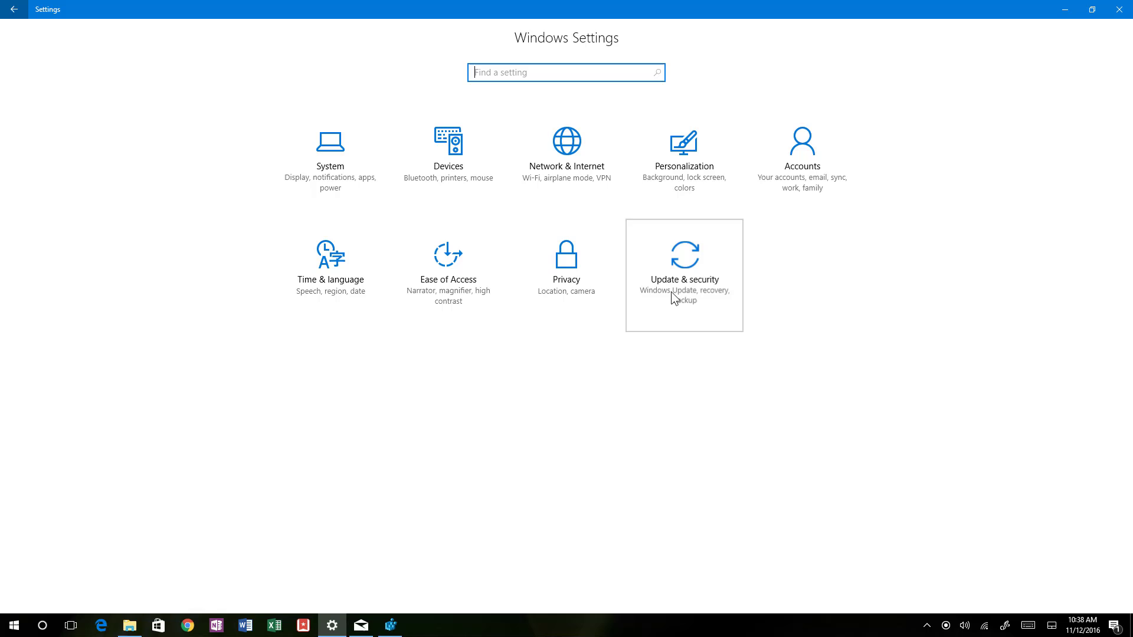
pyautogui.click(683, 276)
pyautogui.click(60, 306)
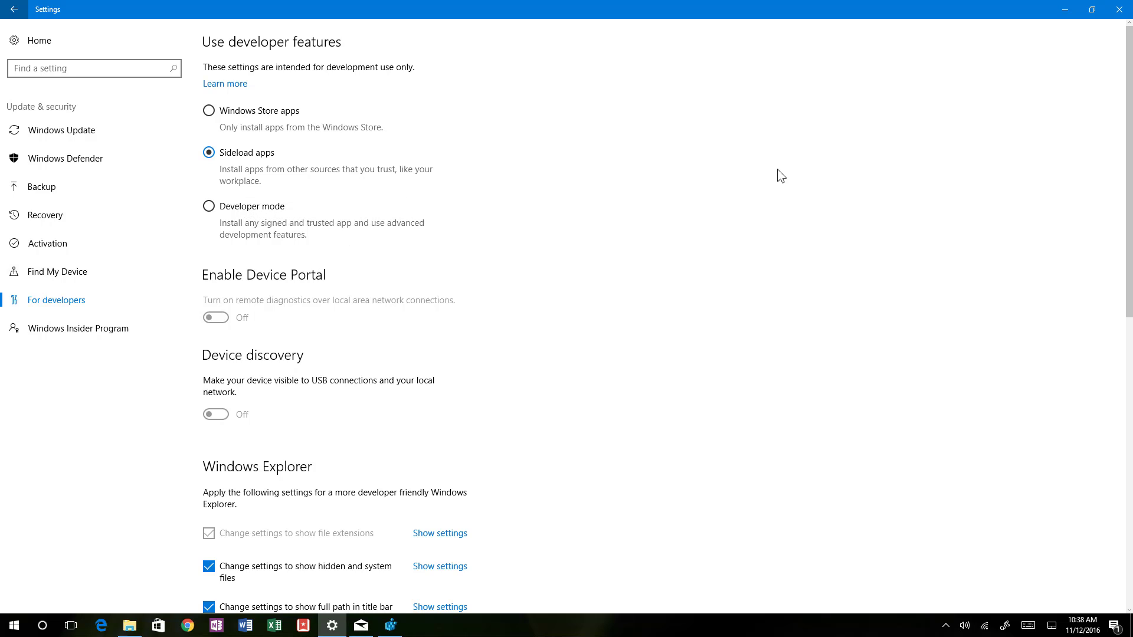
pyautogui.click(1064, 9)
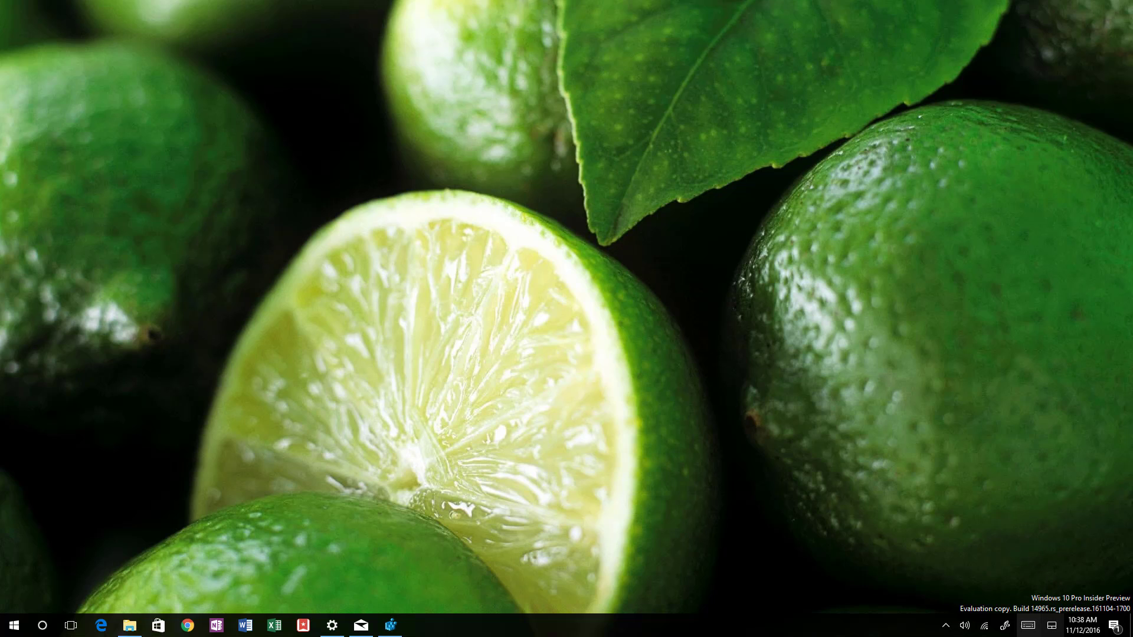
# In Ink Sketchpad, swap the ruler stencil for a protractor and centre it on the sketch.
pyautogui.click(1004, 626)
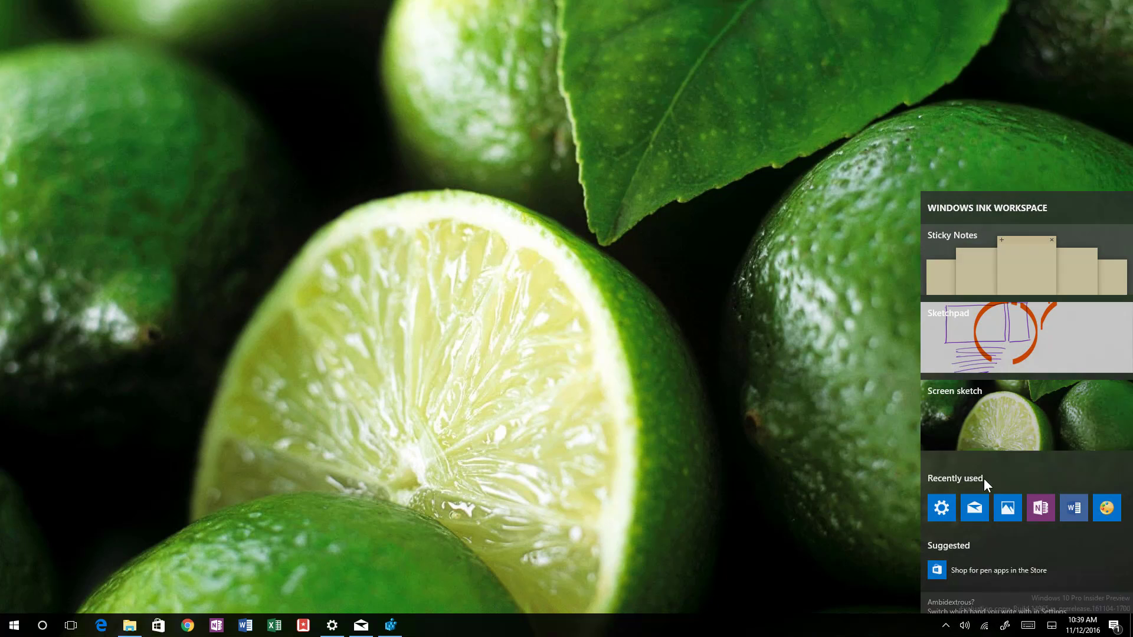
pyautogui.click(996, 324)
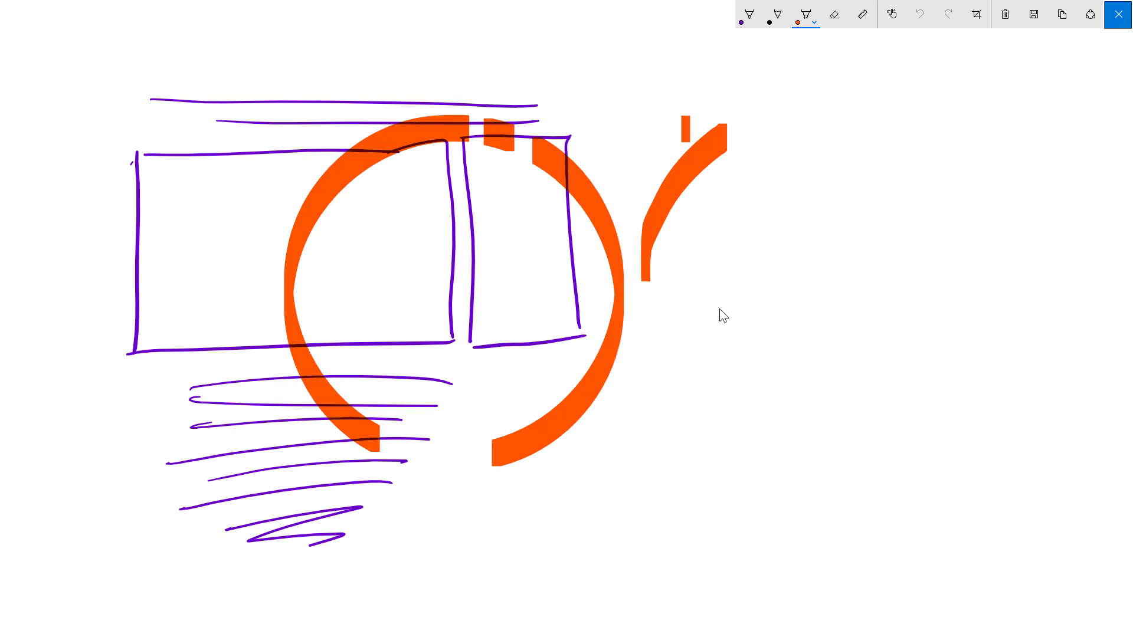
pyautogui.click(858, 21)
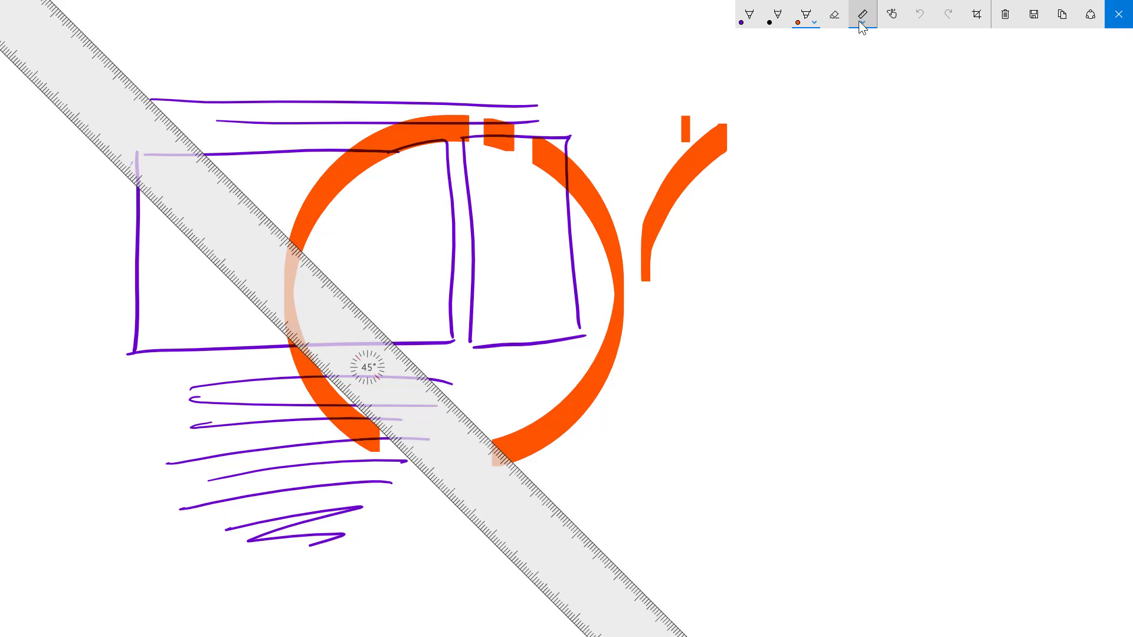
pyautogui.click(859, 21)
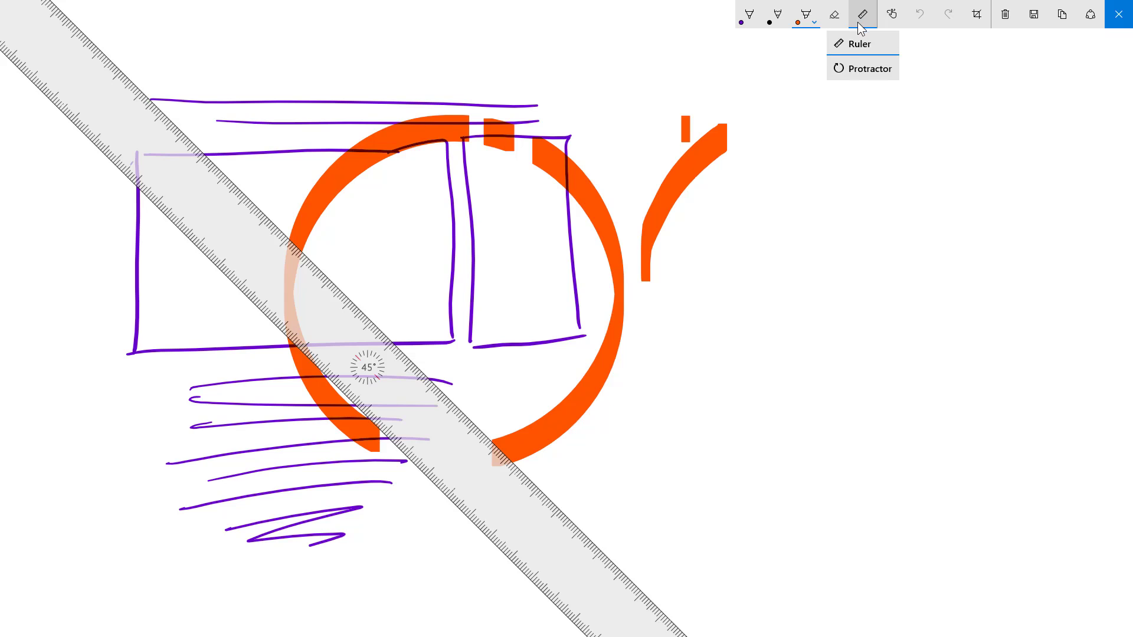
pyautogui.click(856, 72)
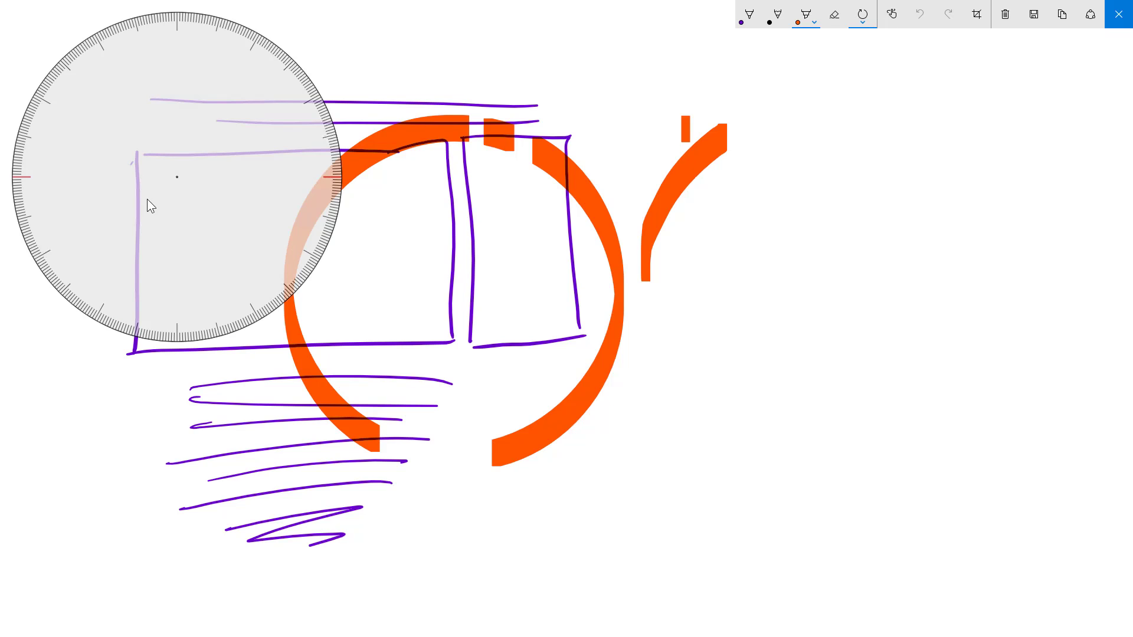
pyautogui.moveTo(233, 200); pyautogui.dragTo(522, 325)
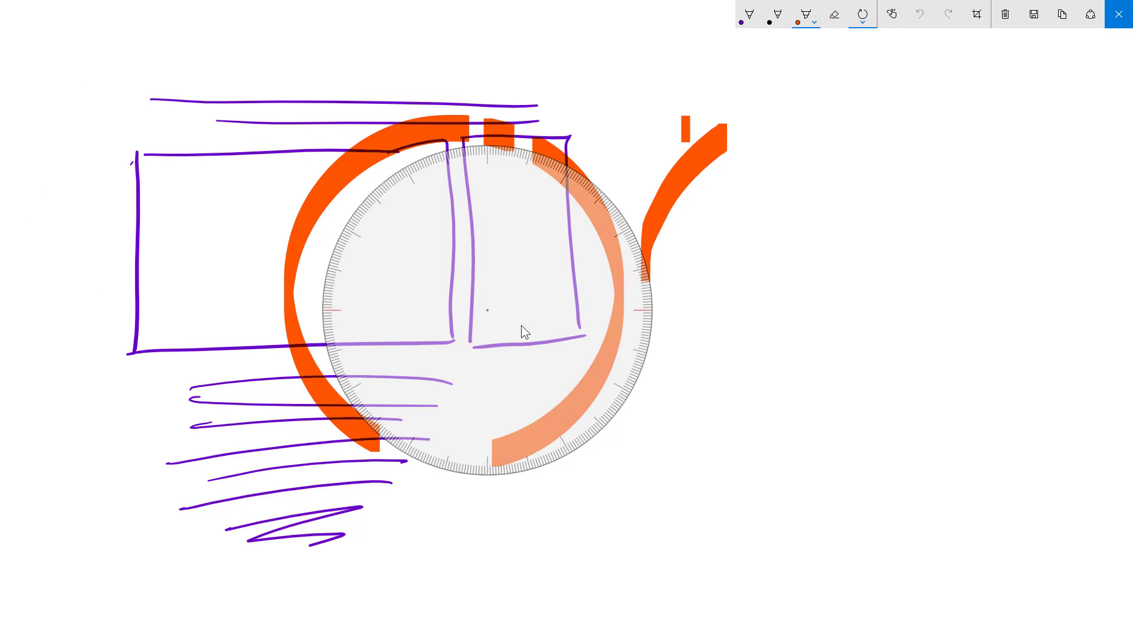
# Trace a light-blue highlighter arc along the protractor's edge, move the protractor aside and close Sketchpad.
pyautogui.click(806, 20)
pyautogui.click(790, 70)
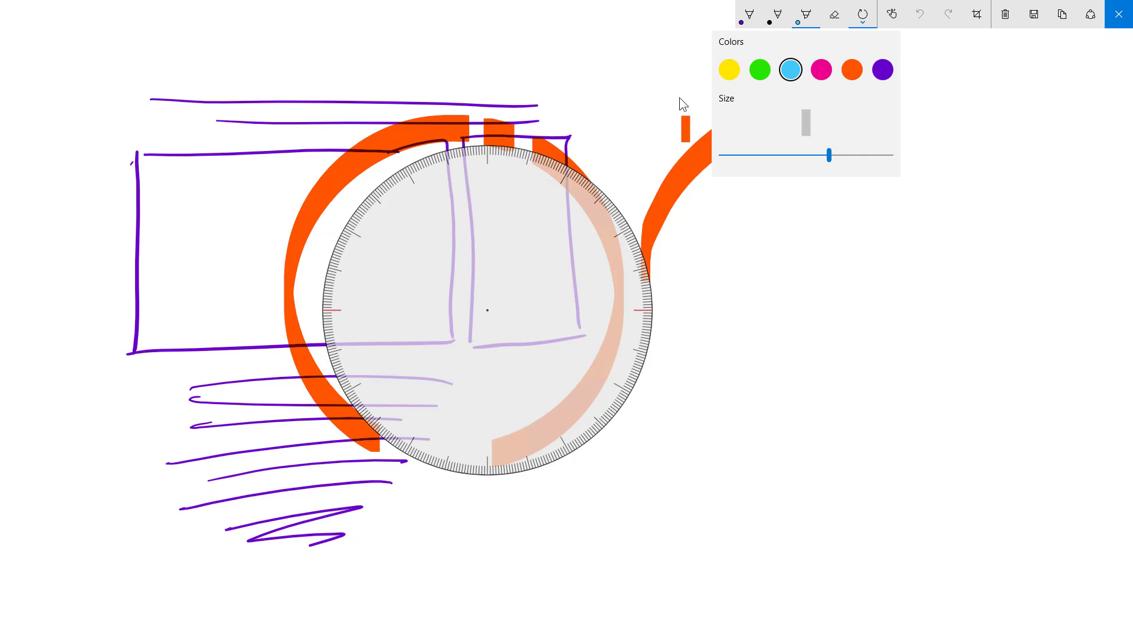
pyautogui.moveTo(592, 182); pyautogui.dragTo(547, 416)
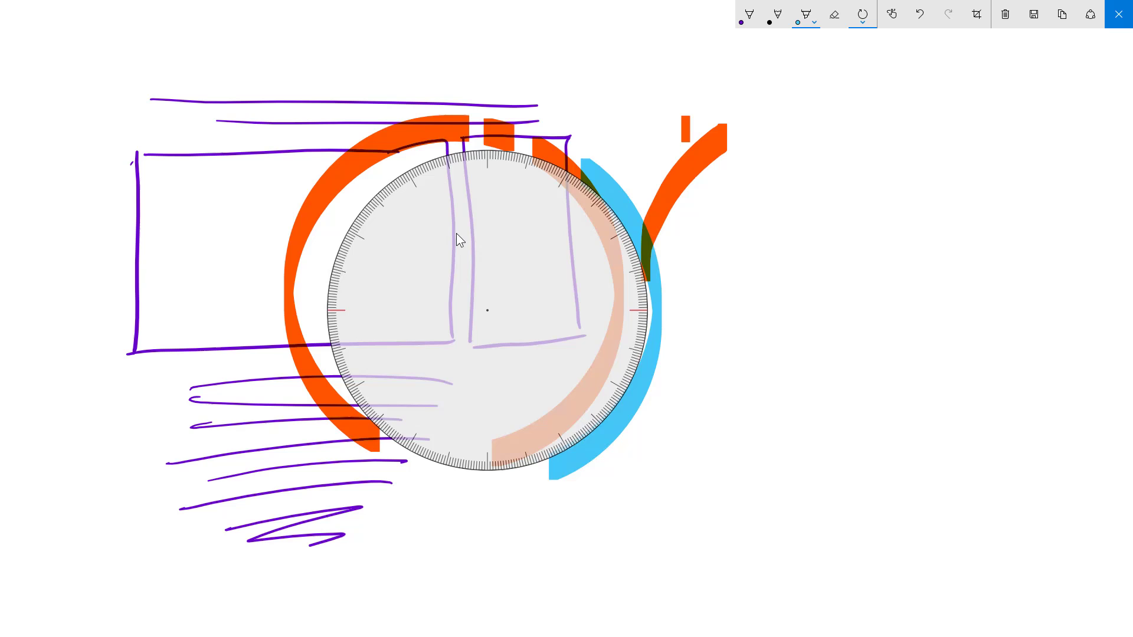
pyautogui.scroll(-3, 446, 236)
pyautogui.scroll(-3, 446, 237)
pyautogui.scroll(-2, 445, 238)
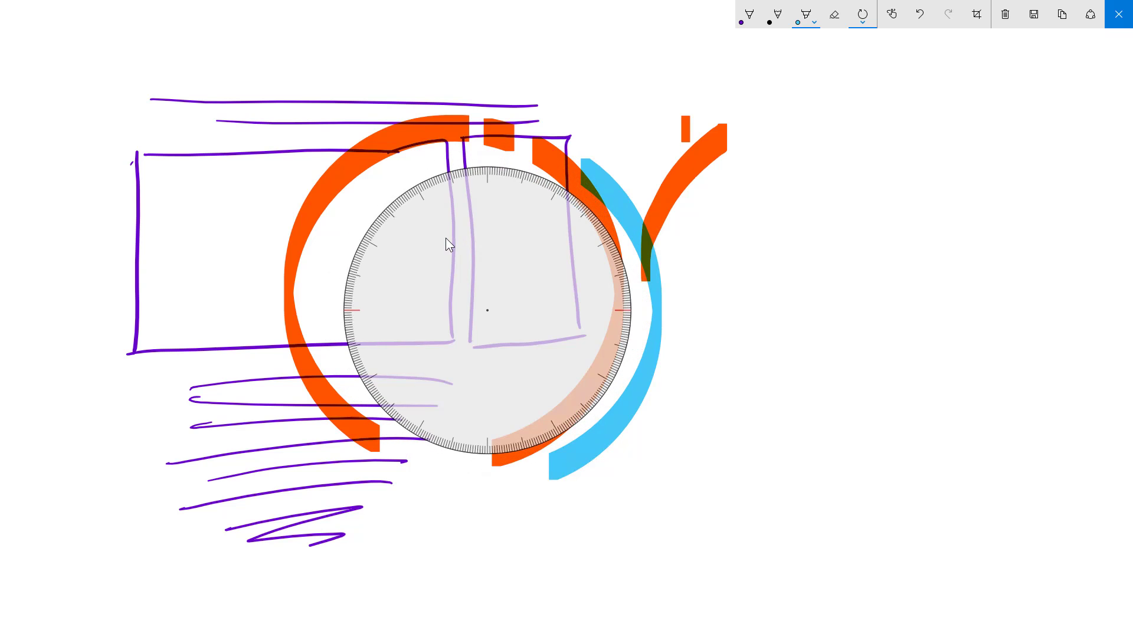
pyautogui.scroll(-3, 445, 238)
pyautogui.scroll(2, 446, 238)
pyautogui.scroll(2, 445, 238)
pyautogui.scroll(2, 444, 238)
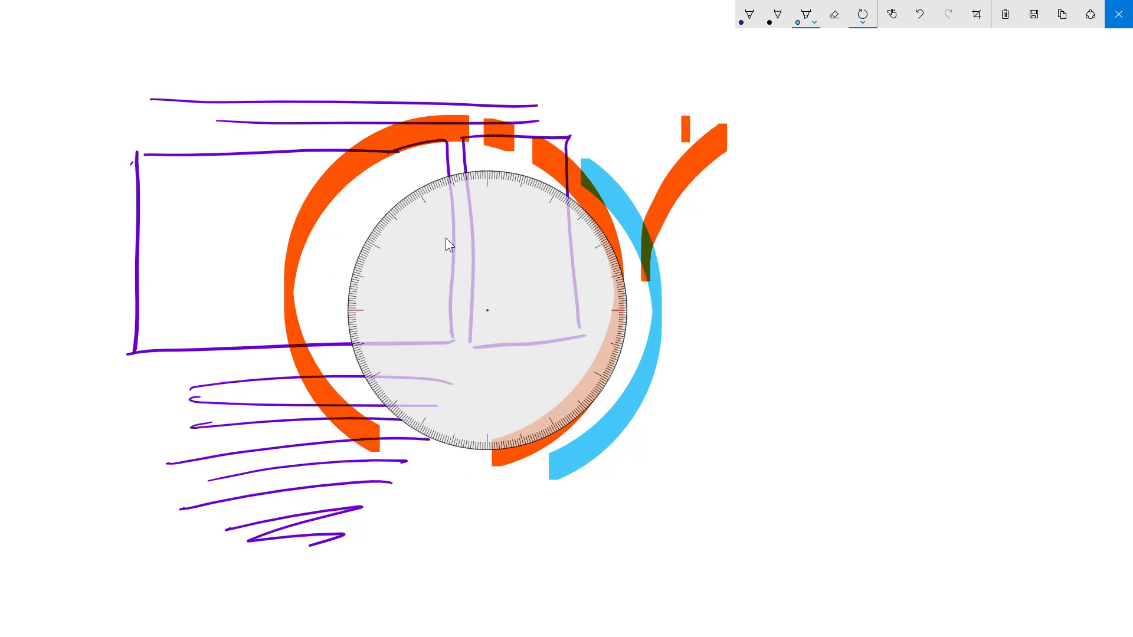
pyautogui.scroll(3, 445, 237)
pyautogui.scroll(2, 446, 239)
pyautogui.scroll(2, 446, 238)
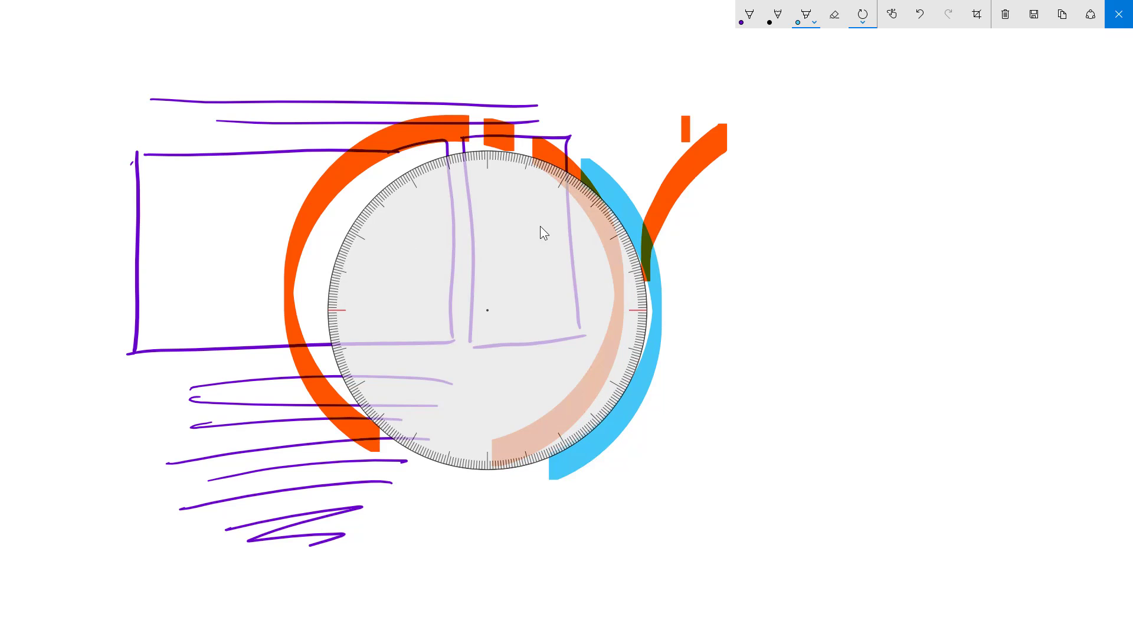
pyautogui.moveTo(516, 275)
pyautogui.mouseDown()
pyautogui.moveTo(756, 246)
pyautogui.moveTo(859, 290)
pyautogui.mouseUp()
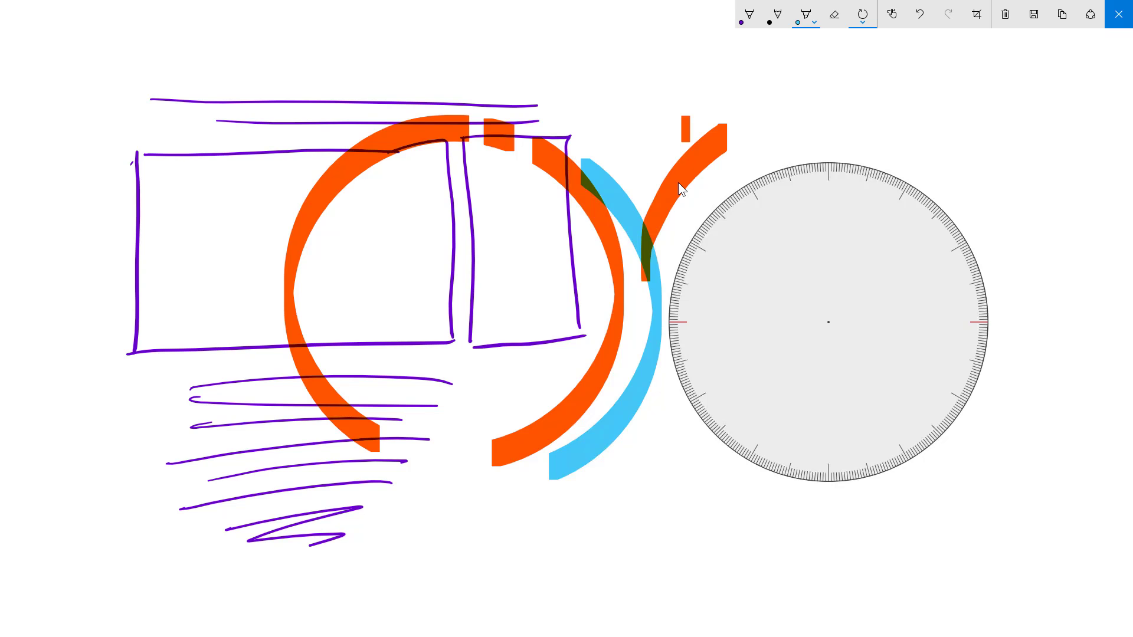
pyautogui.click(1118, 15)
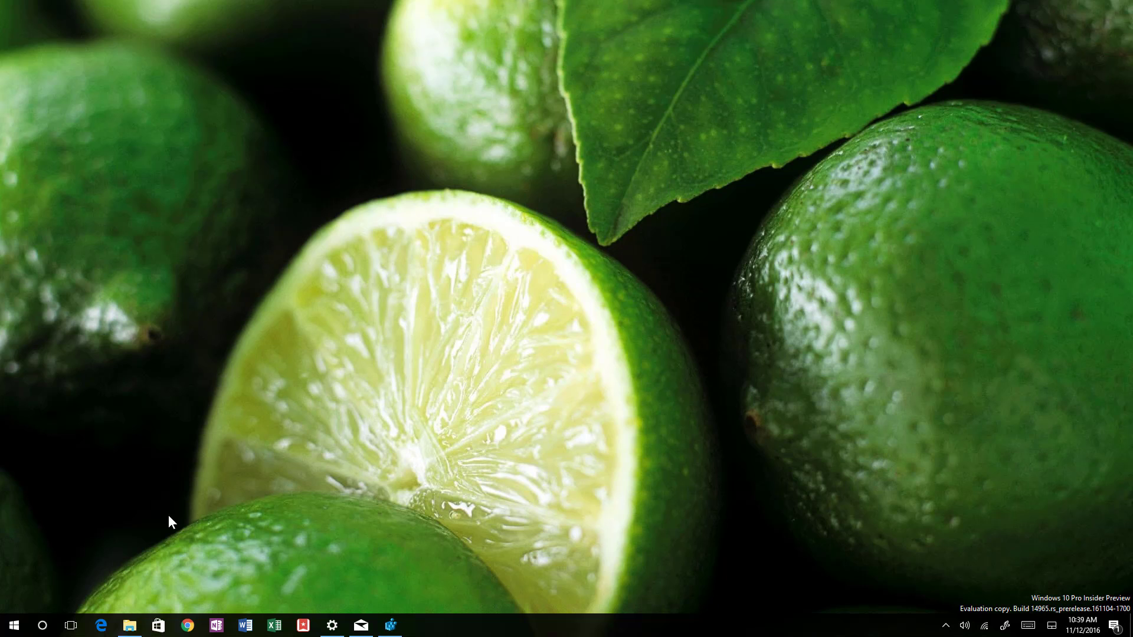
# Launch the Photos app from its Start menu tile.
pyautogui.click(14, 626)
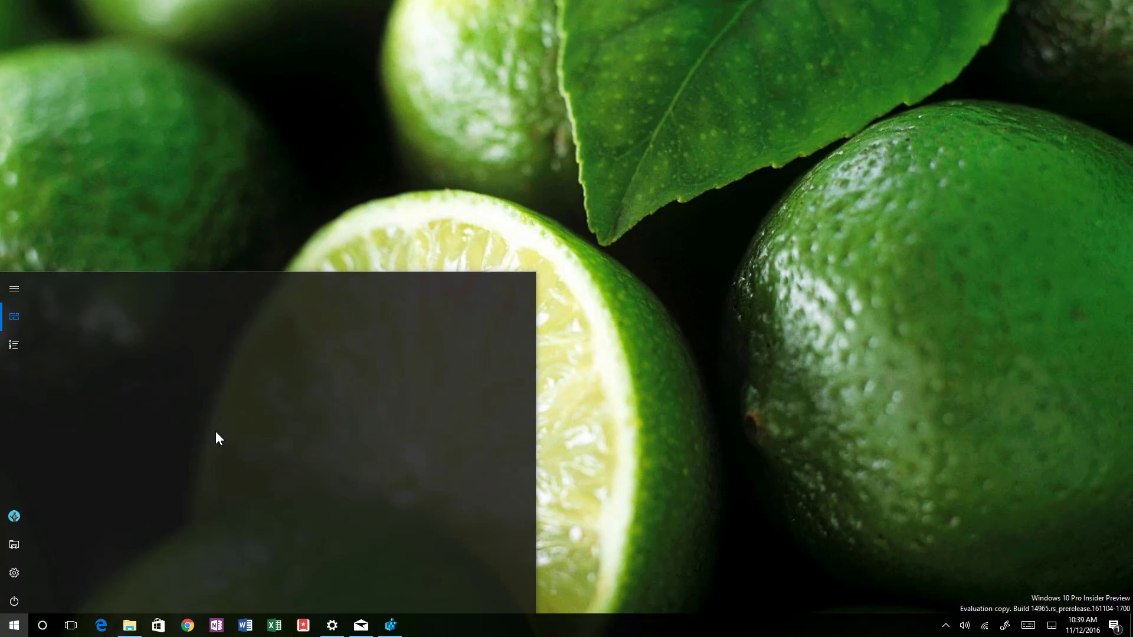
pyautogui.click(122, 452)
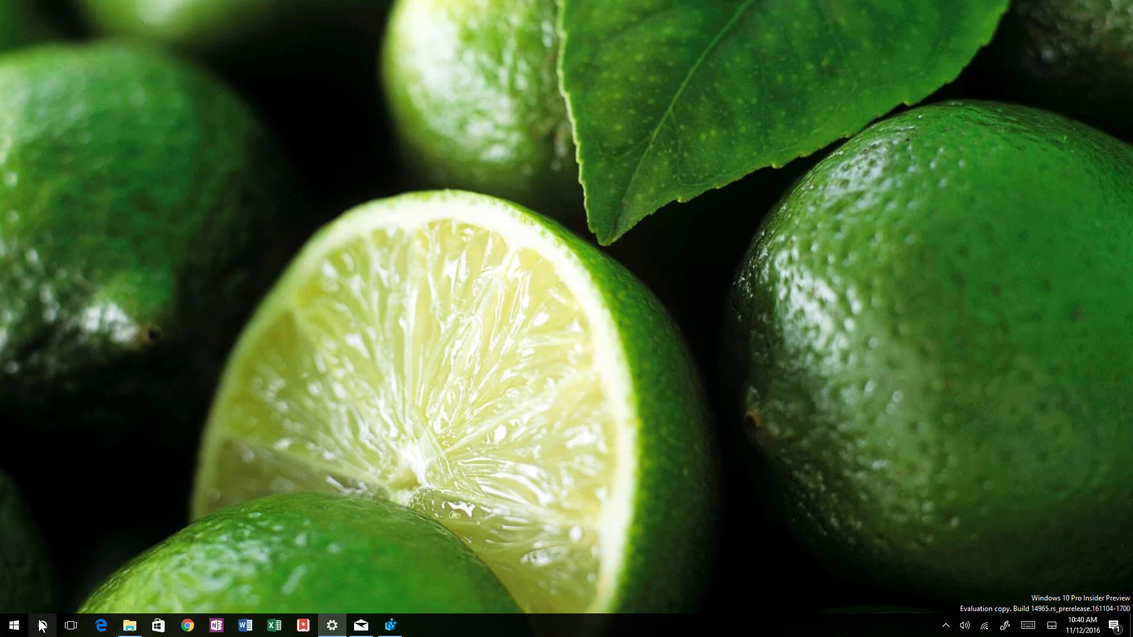
# Launch the Camera app, review its shooting controls and settings panel, then close it.
pyautogui.click(14, 626)
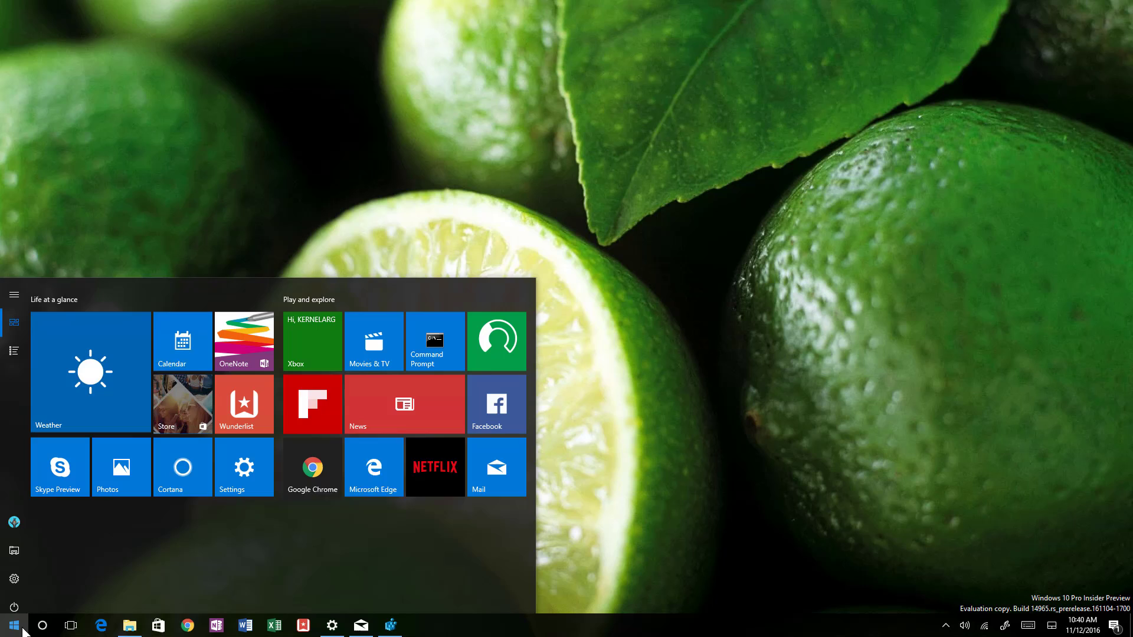
pyautogui.write('ca')
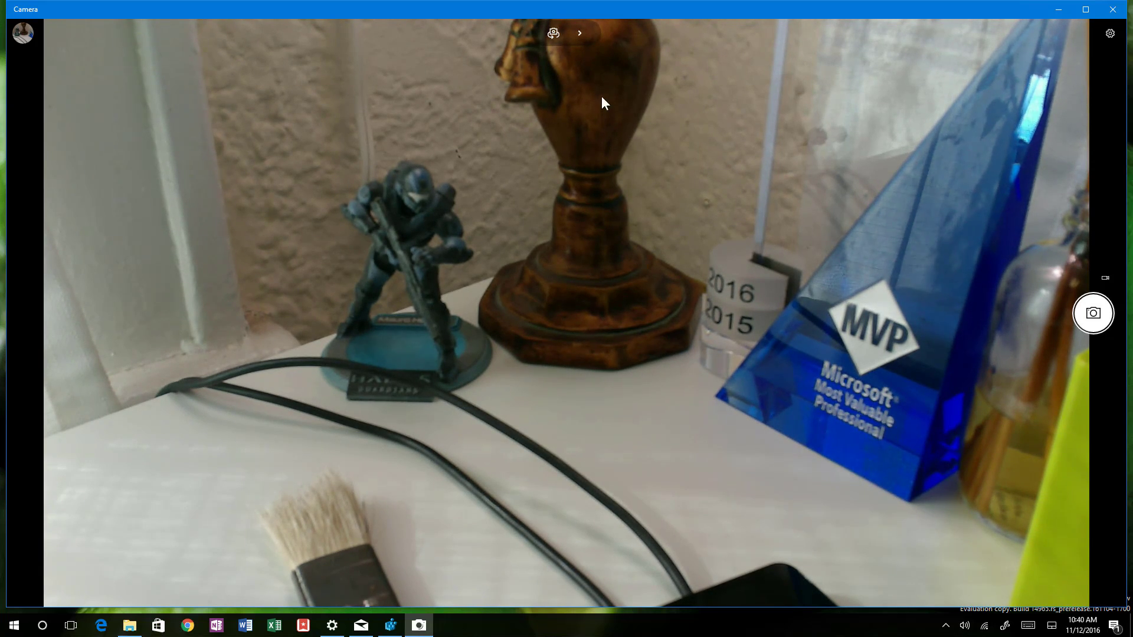
pyautogui.click(582, 34)
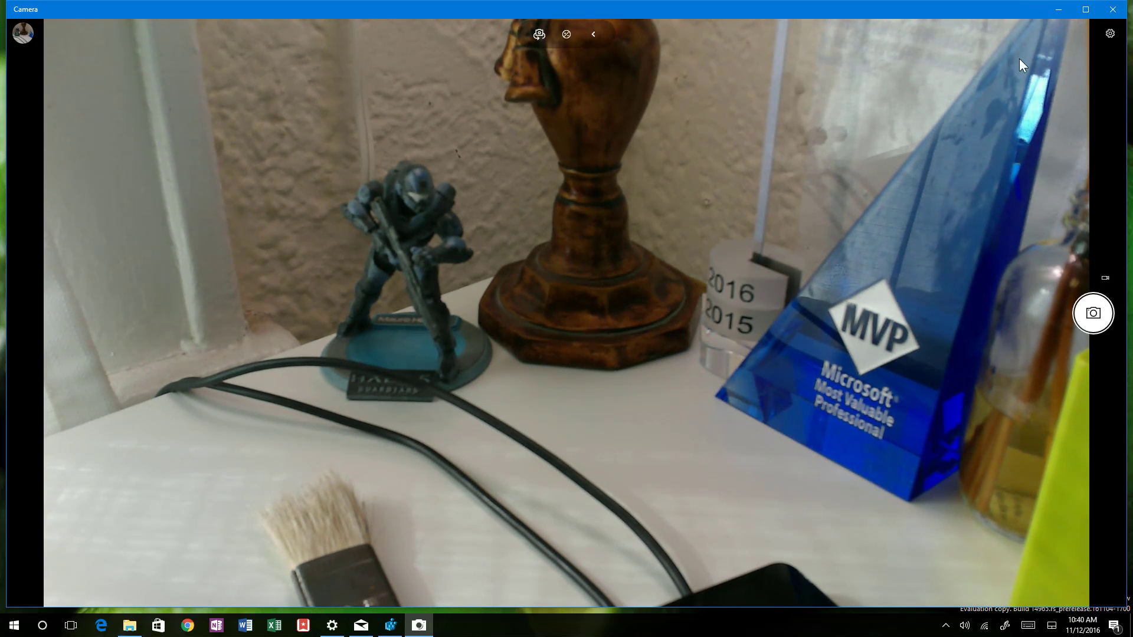
pyautogui.click(1110, 34)
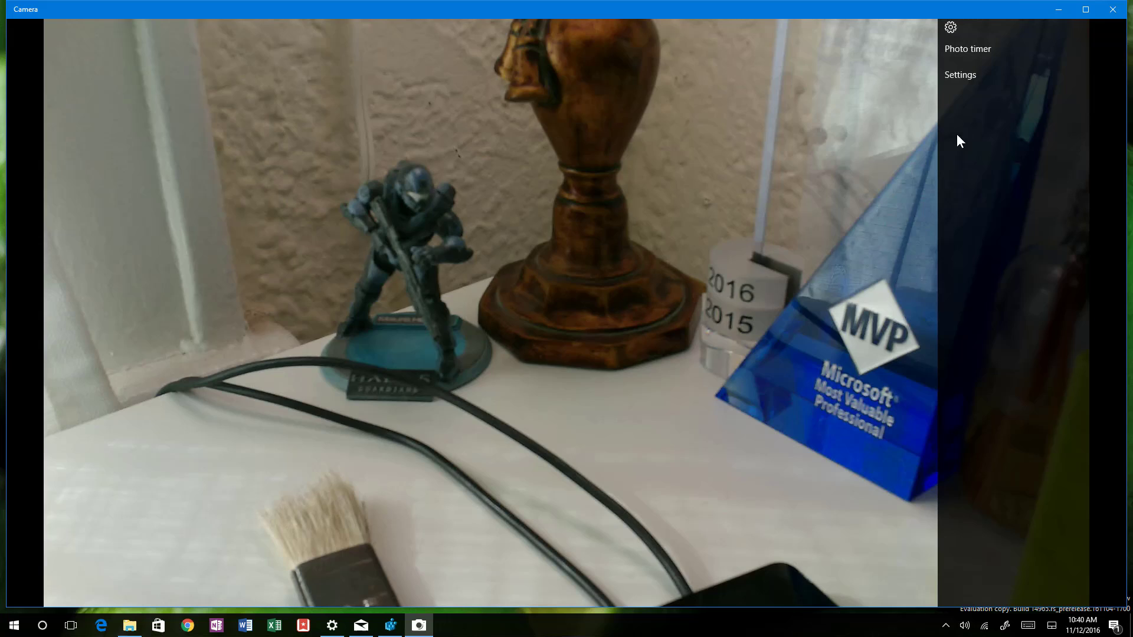
pyautogui.click(961, 75)
pyautogui.scroll(-1, 1054, 183)
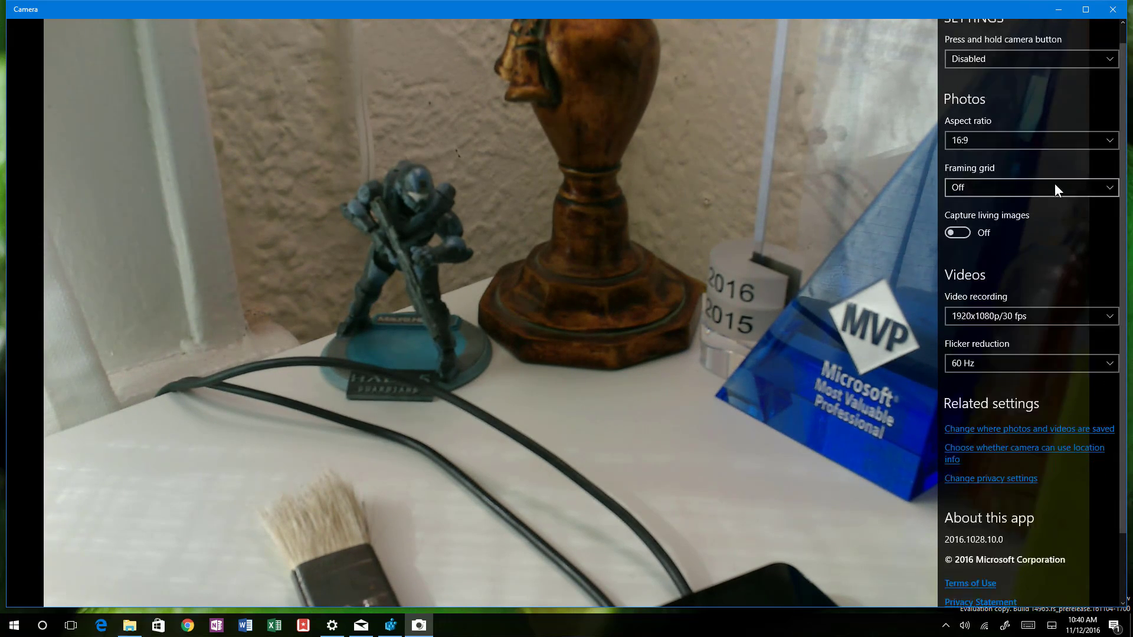
pyautogui.scroll(-1, 1054, 184)
pyautogui.scroll(2, 1055, 183)
pyautogui.click(726, 186)
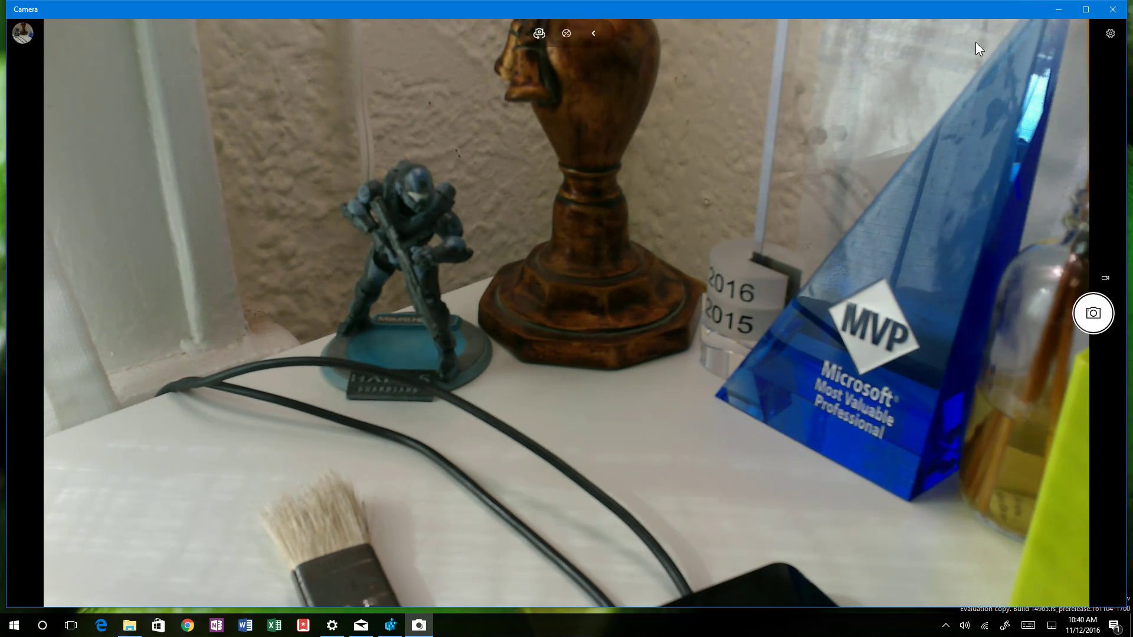
pyautogui.click(1112, 12)
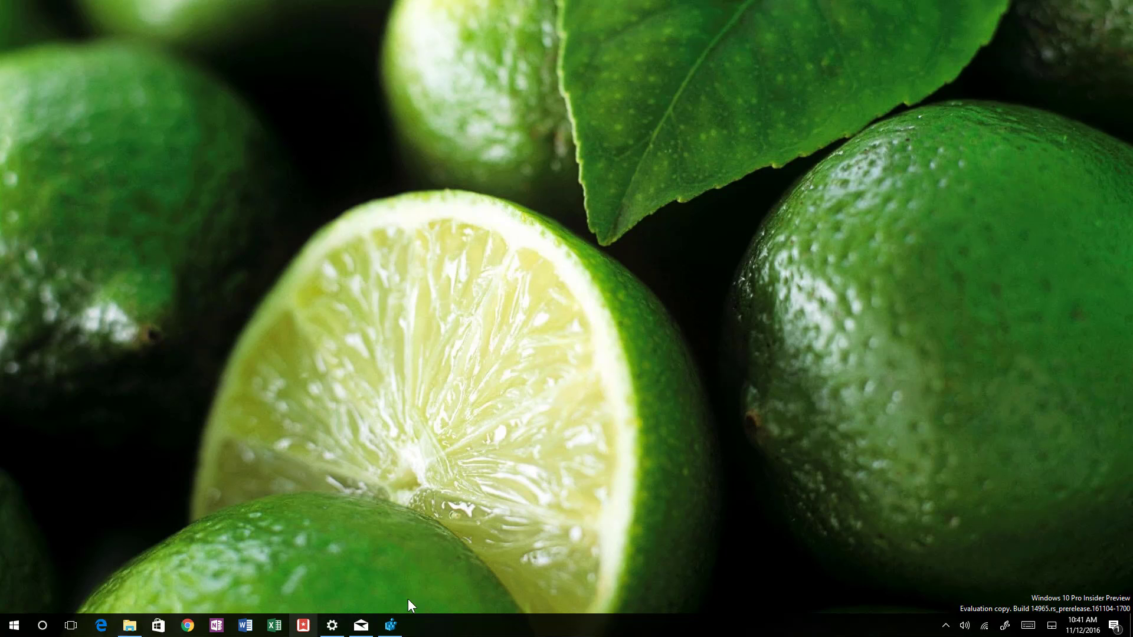
pyautogui.moveTo(362, 626)
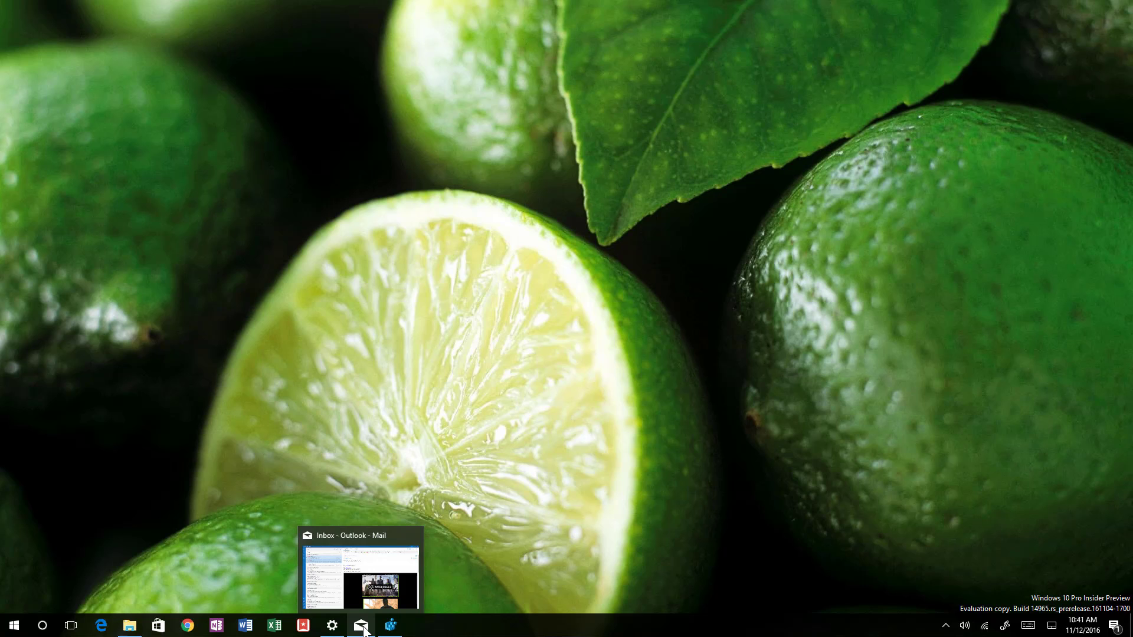
# Restore the Mail window and pop the Watch Dogs 2 reply draft into its own window.
pyautogui.click(361, 627)
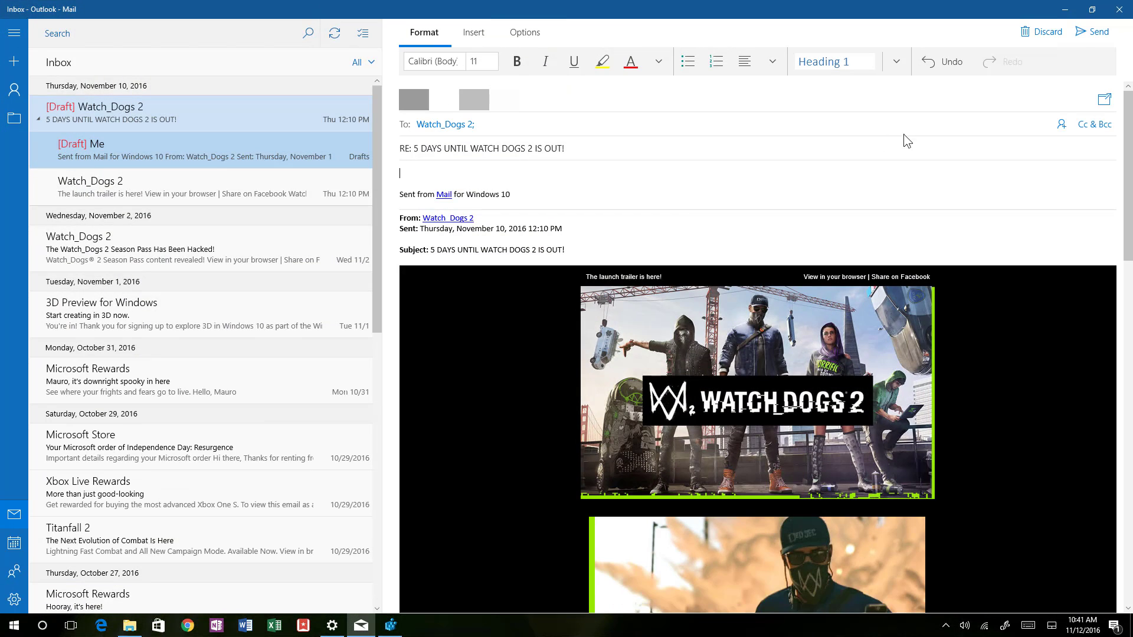
pyautogui.click(1104, 100)
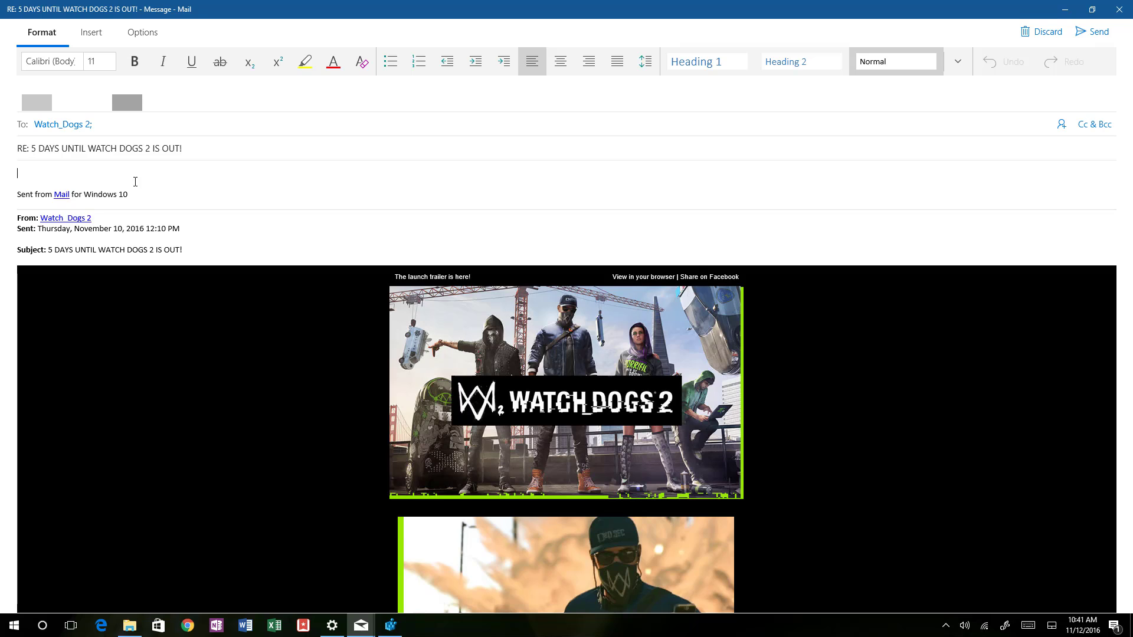
pyautogui.write('@t')
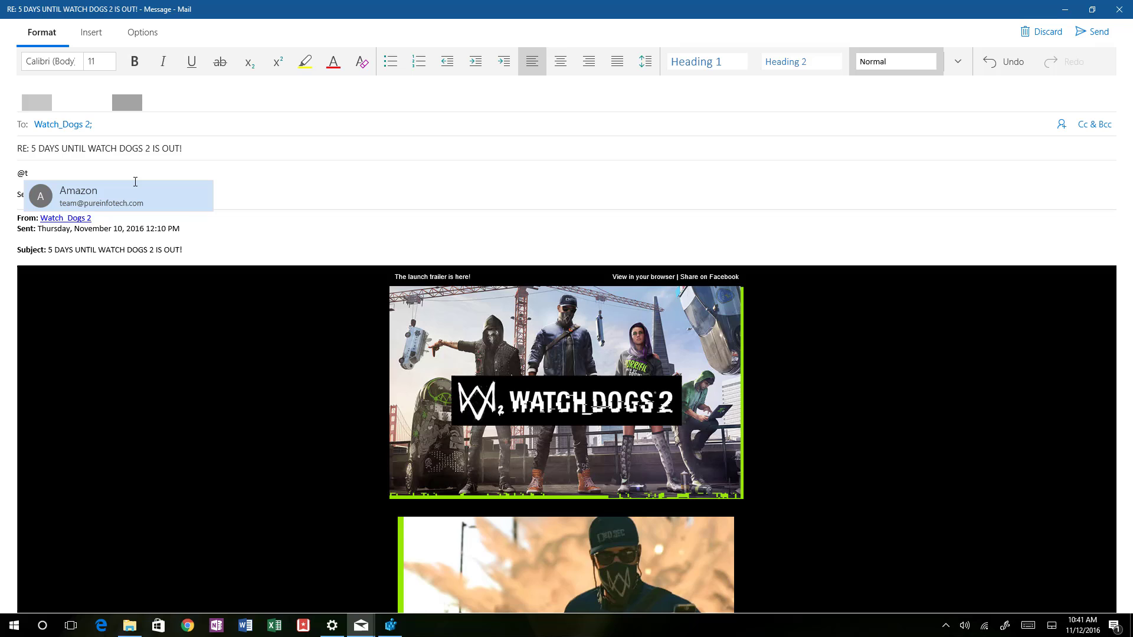
pyautogui.write('eam')
pyautogui.press('Return')
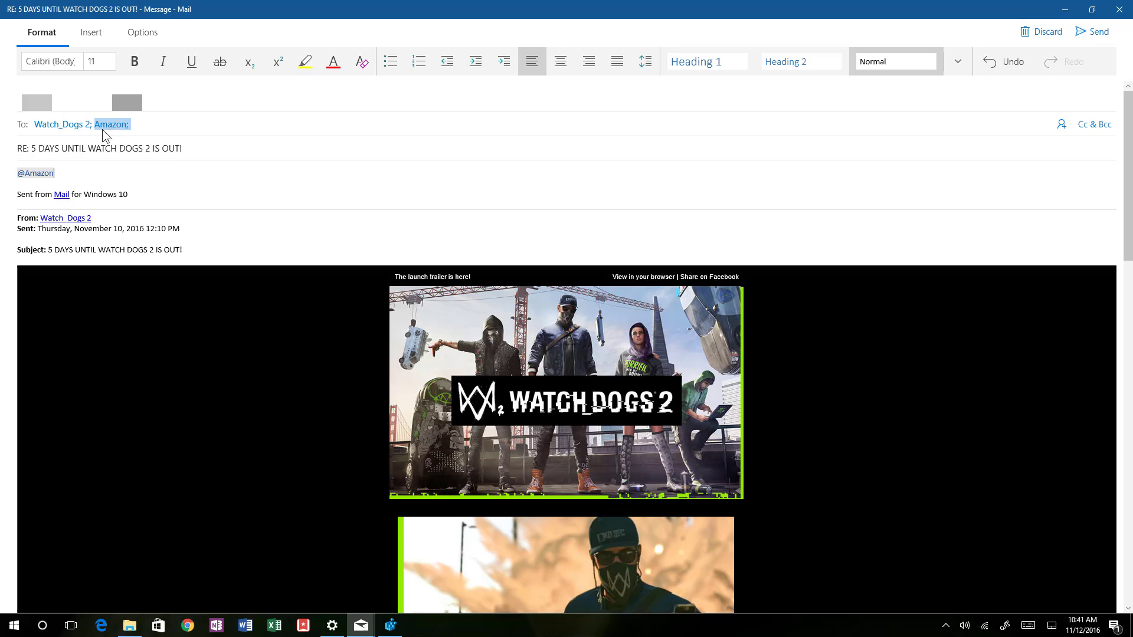
pyautogui.click(131, 124)
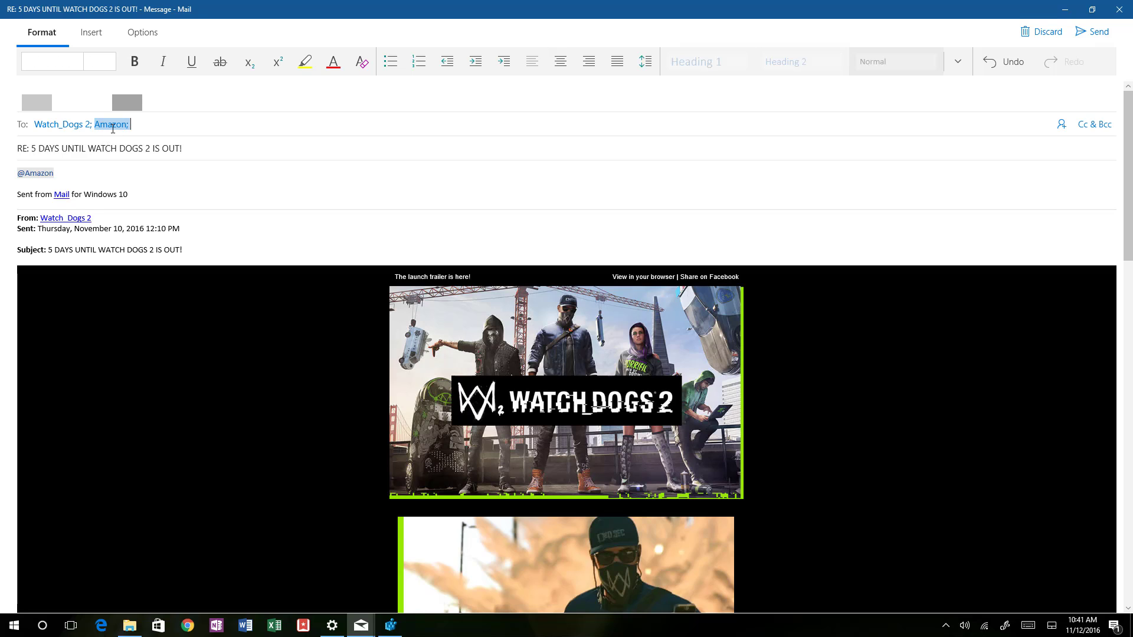
pyautogui.click(141, 126)
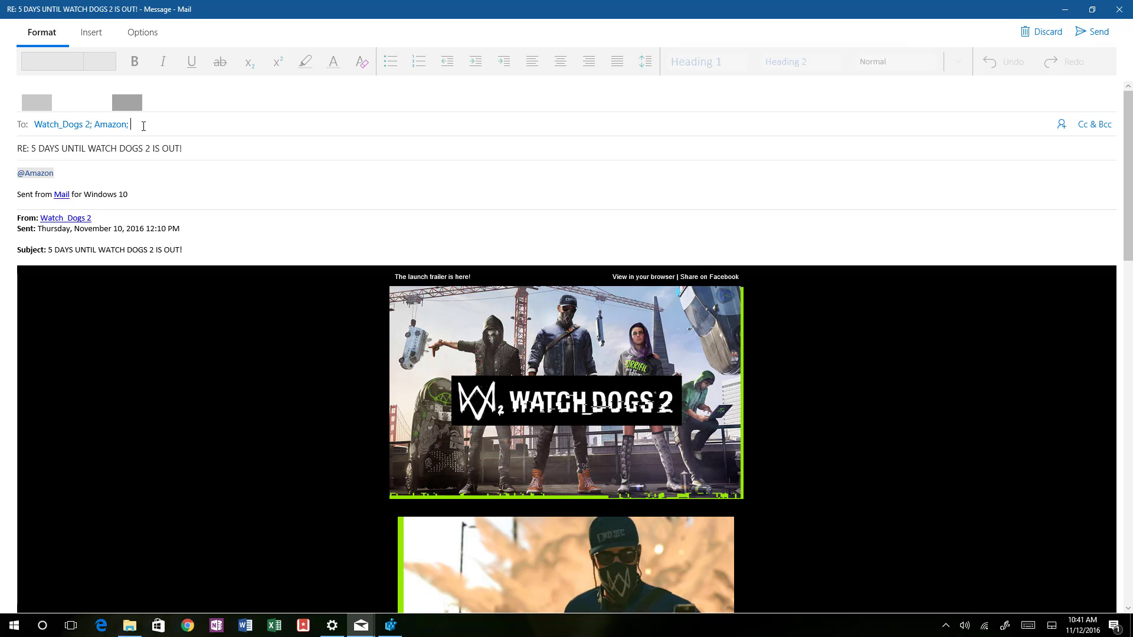
pyautogui.click(90, 174)
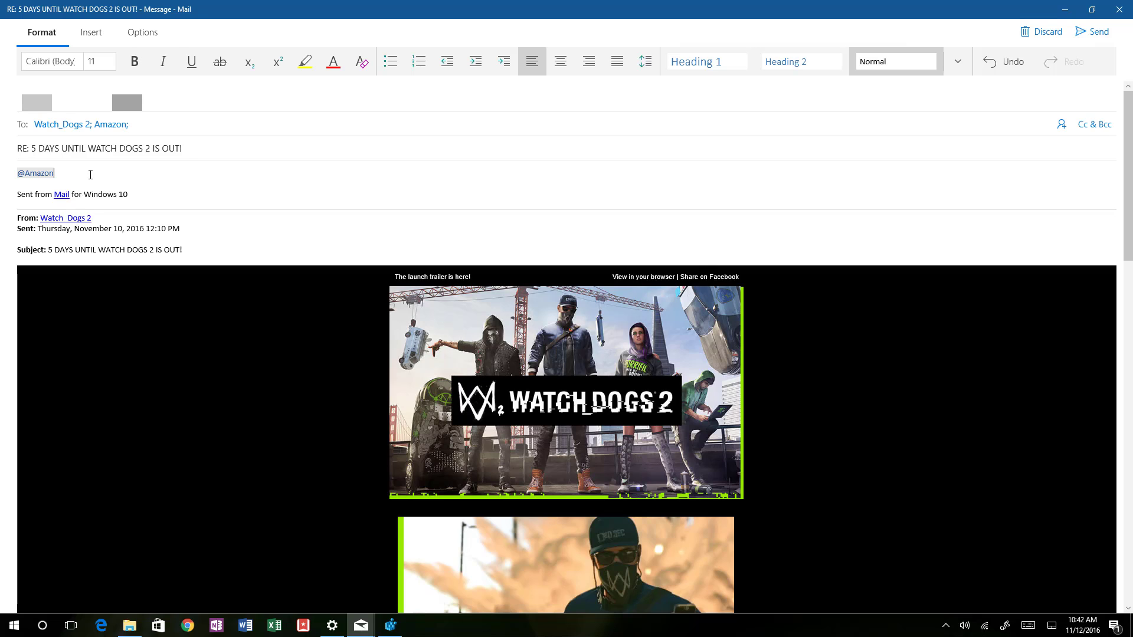
pyautogui.click(113, 125)
pyautogui.click(128, 152)
# Close the Mail reply and enable Show touchpad button from the taskbar options.
pyautogui.click(1121, 10)
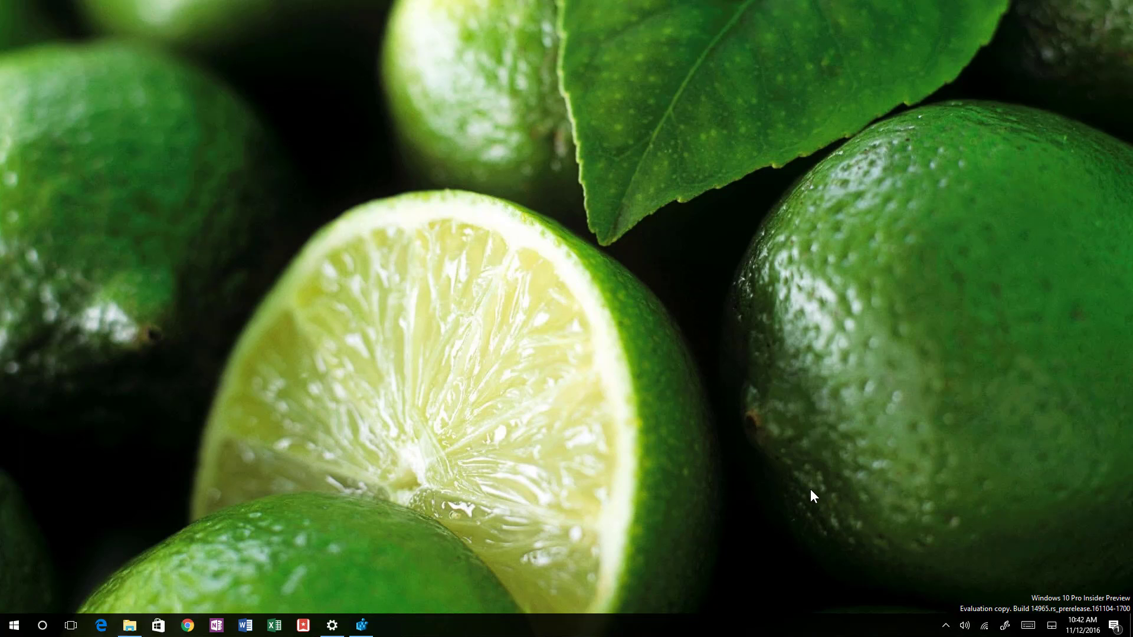
pyautogui.rightClick(772, 631)
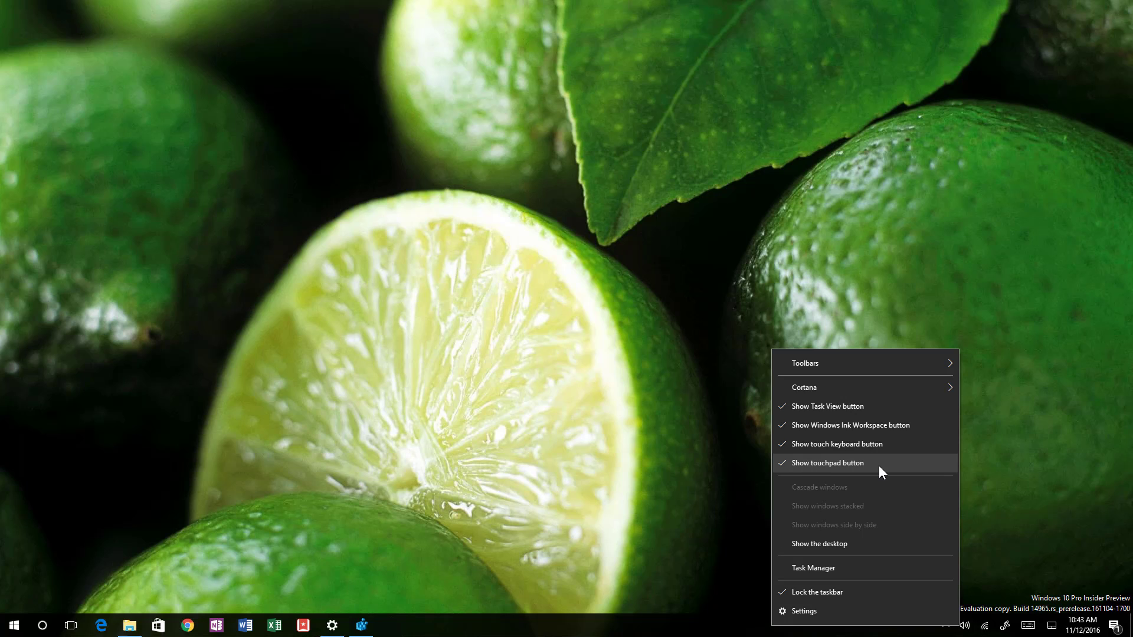
pyautogui.click(1015, 471)
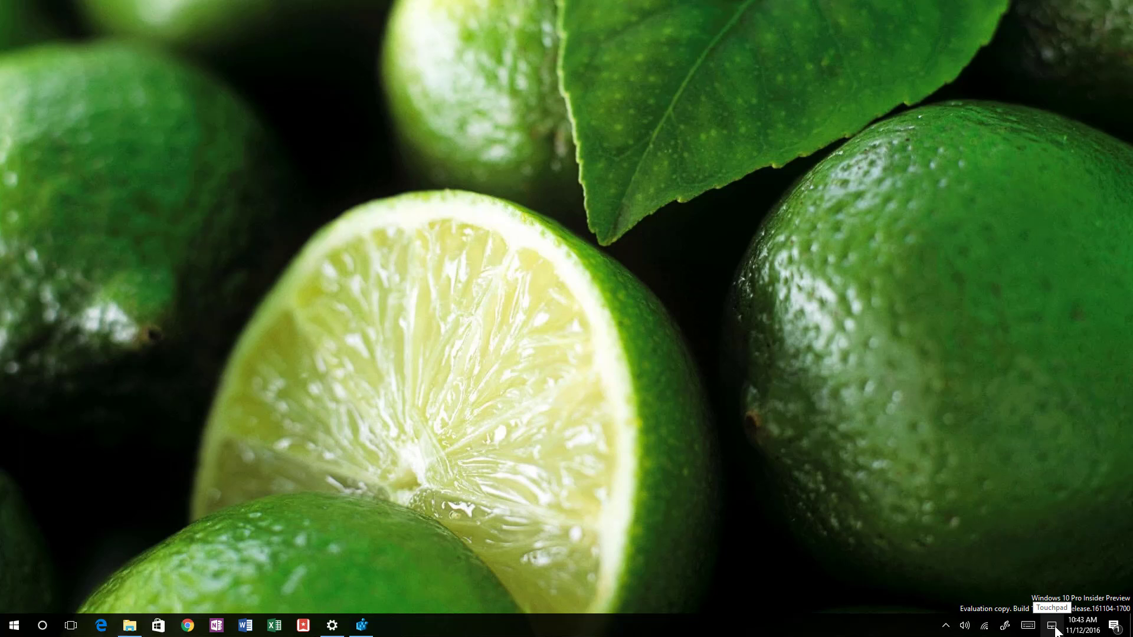
# Show the virtual touchpad and navigate Settings to Devices > Touchpad.
pyautogui.click(1054, 626)
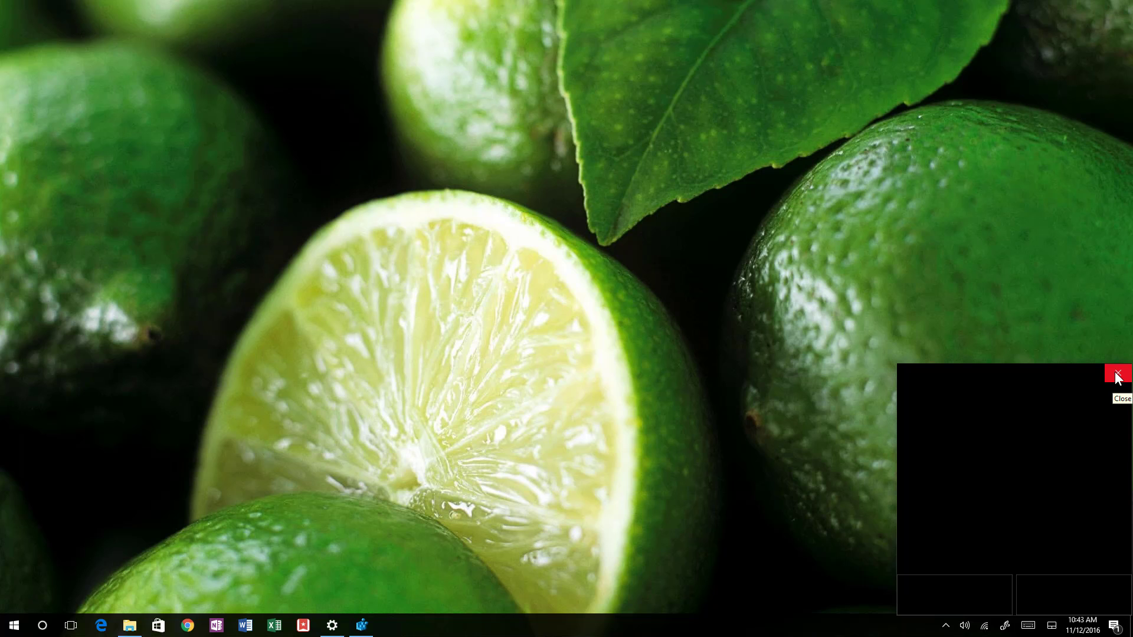
pyautogui.click(332, 625)
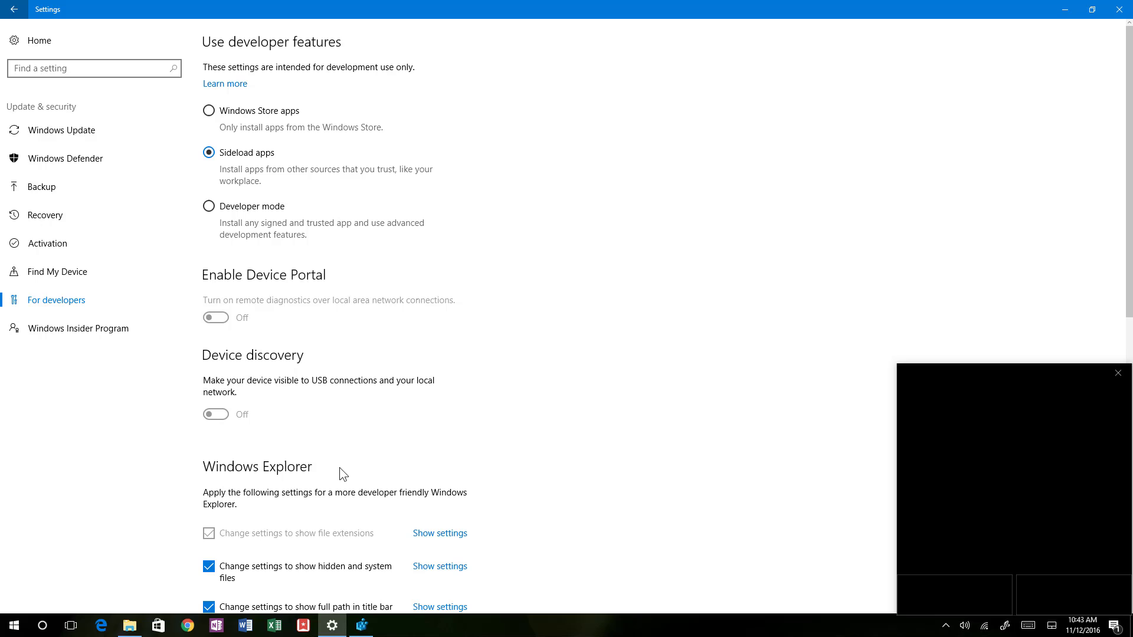
pyautogui.click(56, 50)
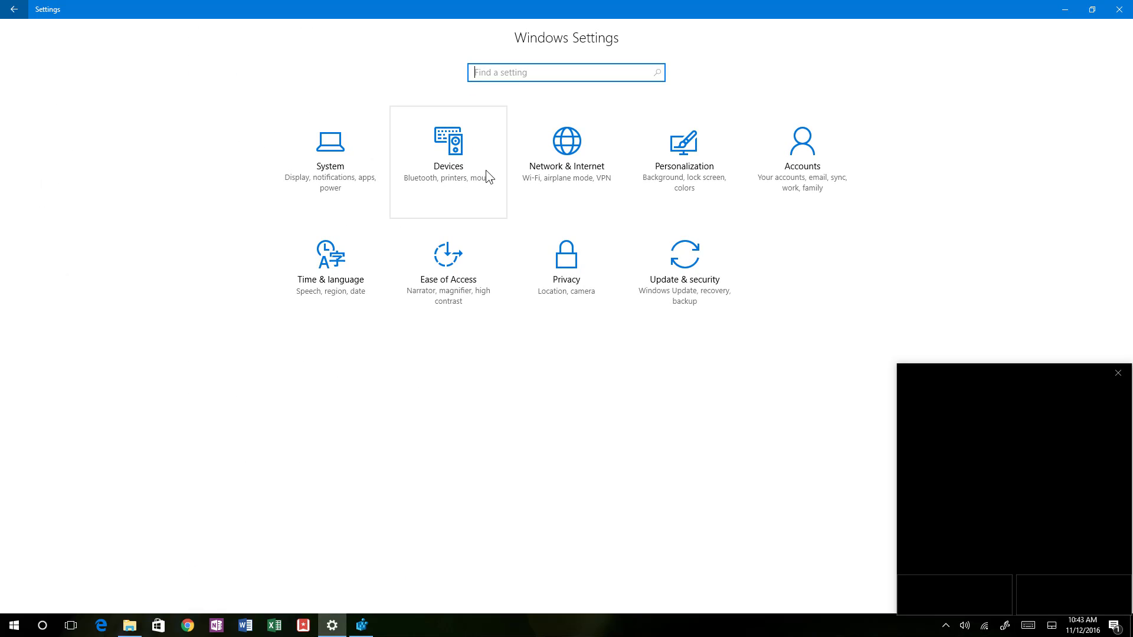
pyautogui.click(415, 161)
pyautogui.click(46, 243)
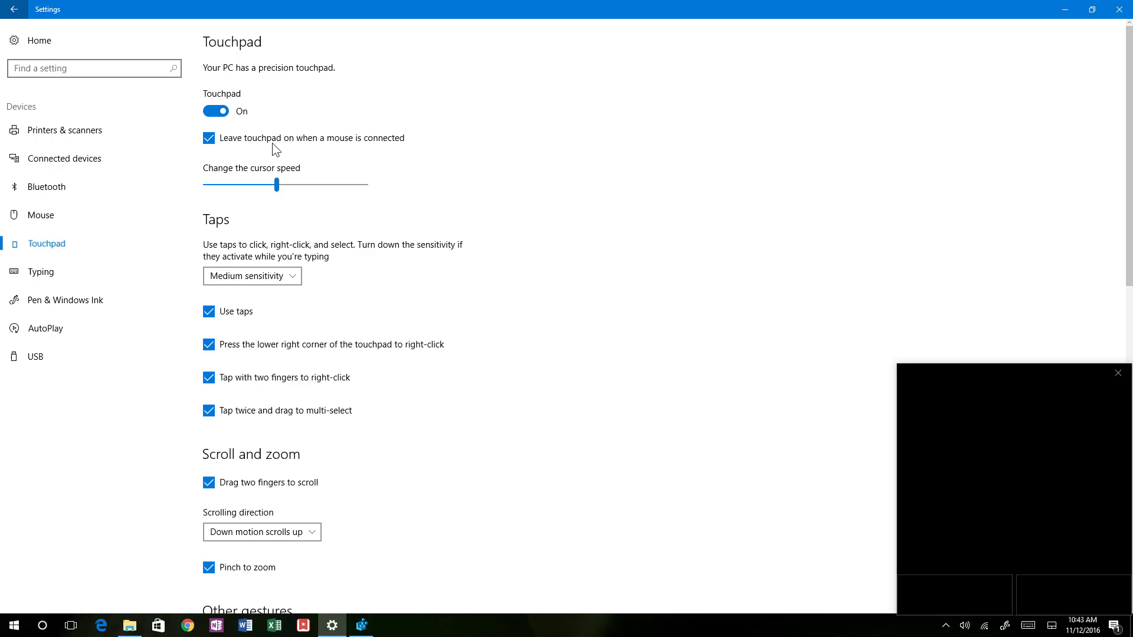
# Toggle the physical touchpad off and back on while closing and reopening the virtual touchpad.
pyautogui.click(217, 111)
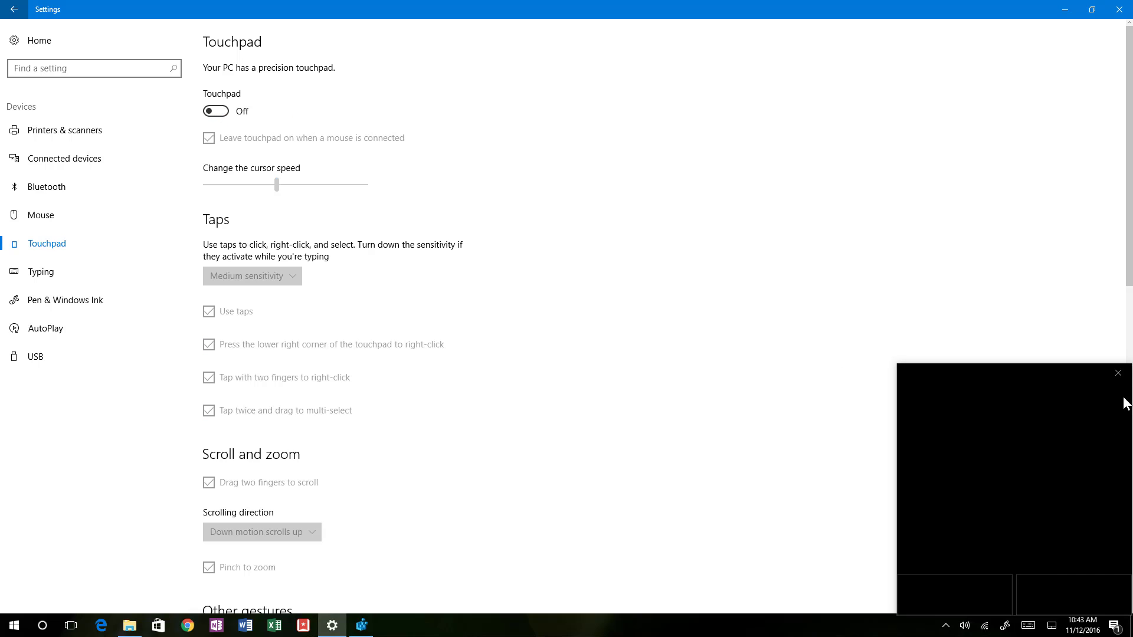
pyautogui.click(1118, 374)
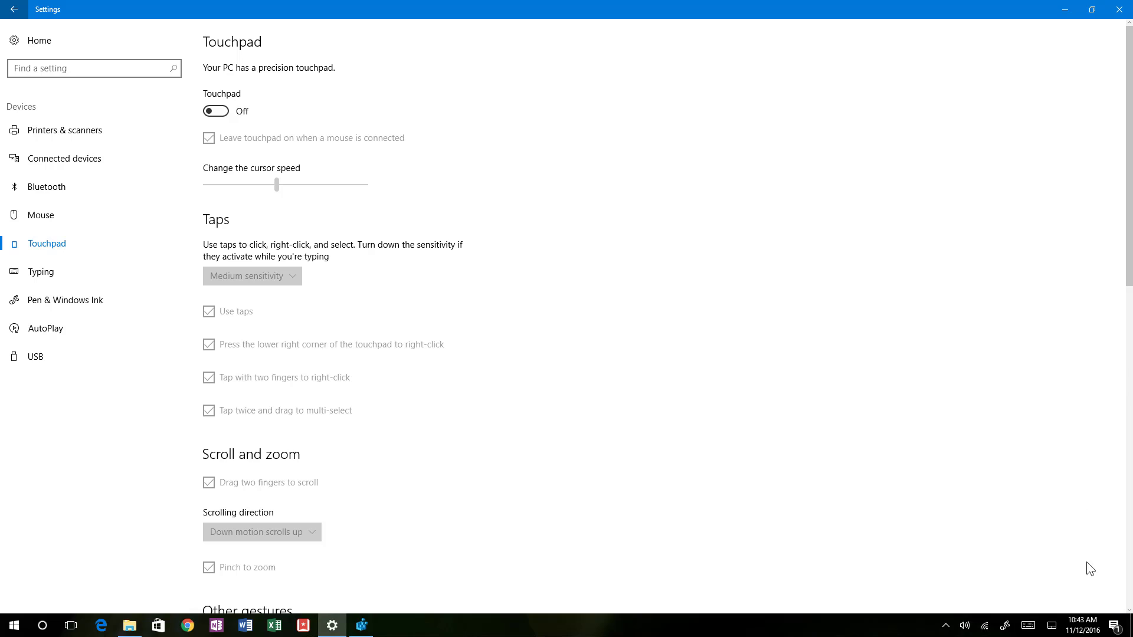
pyautogui.click(1052, 625)
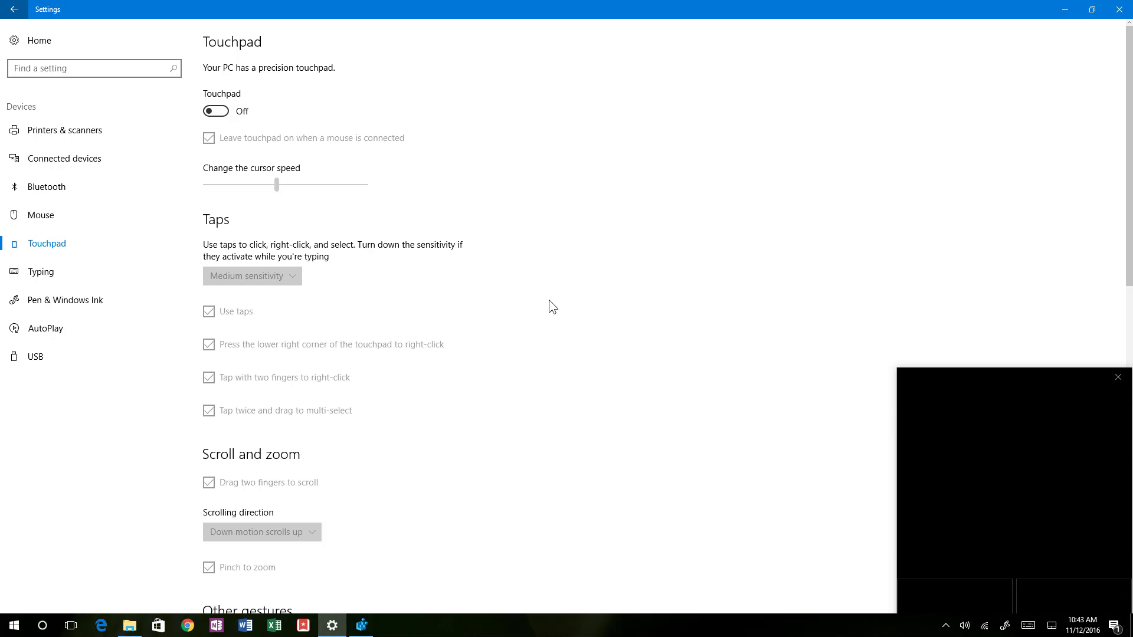
pyautogui.click(1120, 379)
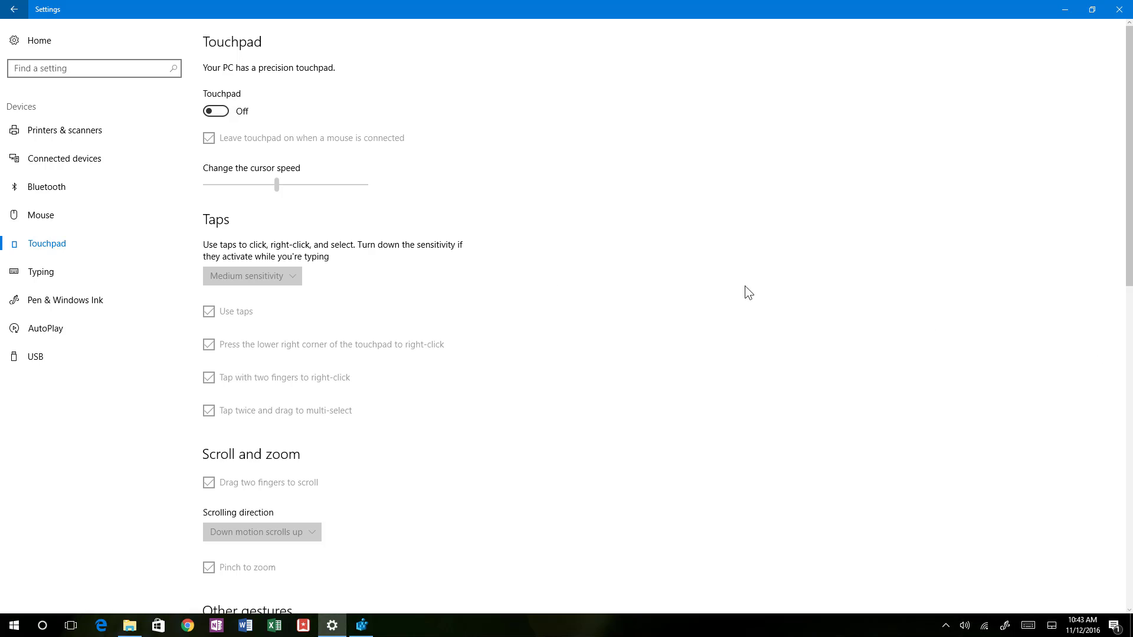
pyautogui.click(216, 112)
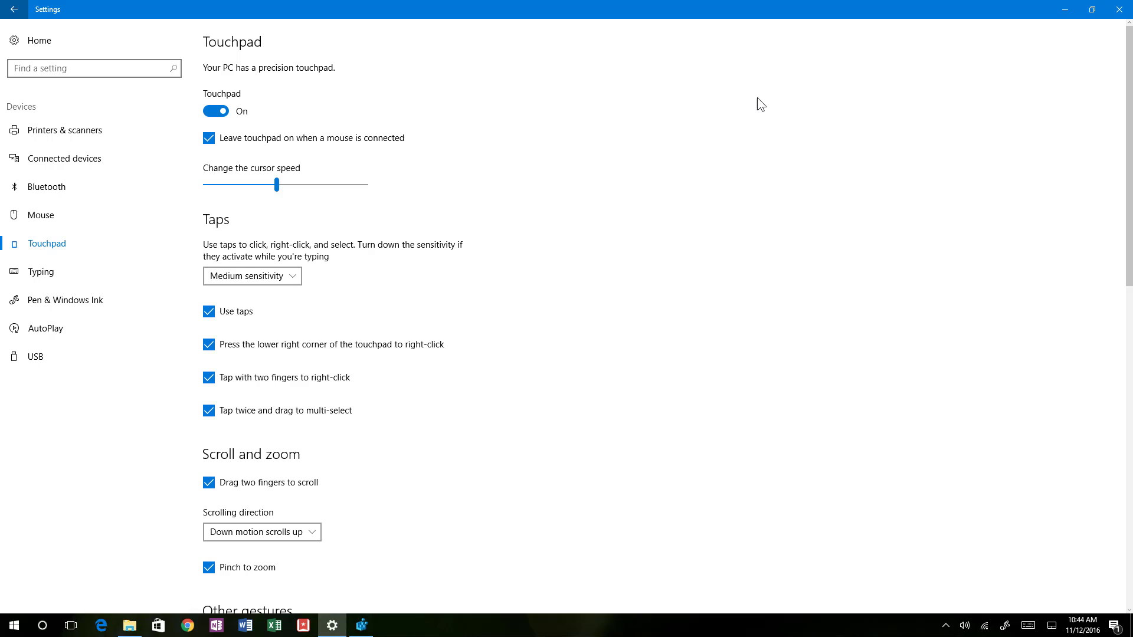
pyautogui.scroll(-5, 495, 342)
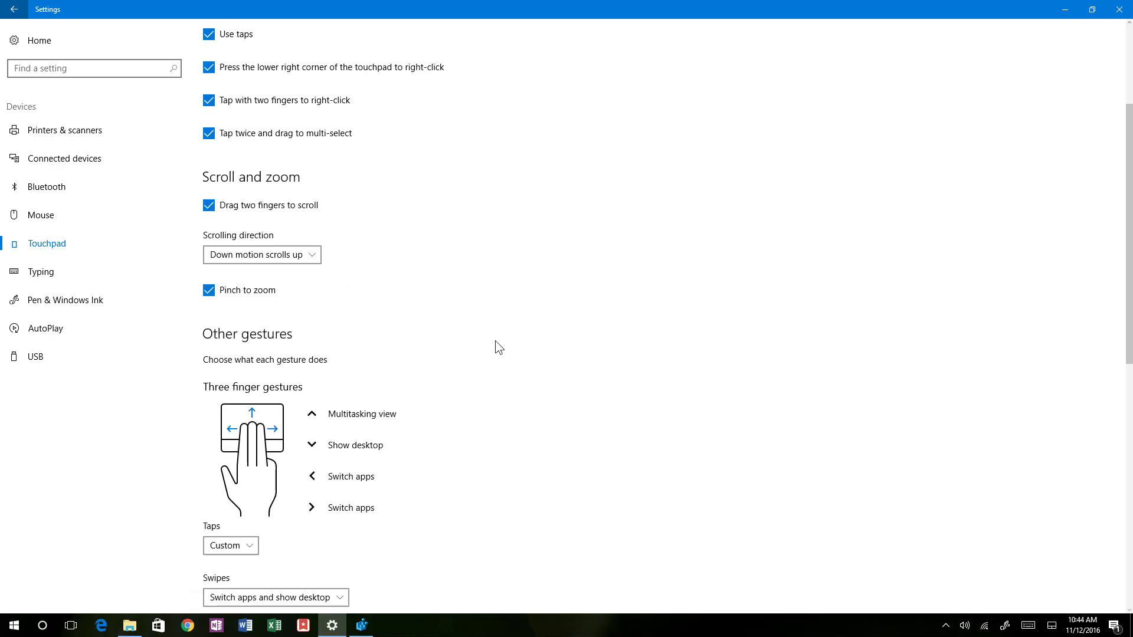
pyautogui.scroll(3, 495, 339)
pyautogui.scroll(3, 495, 339)
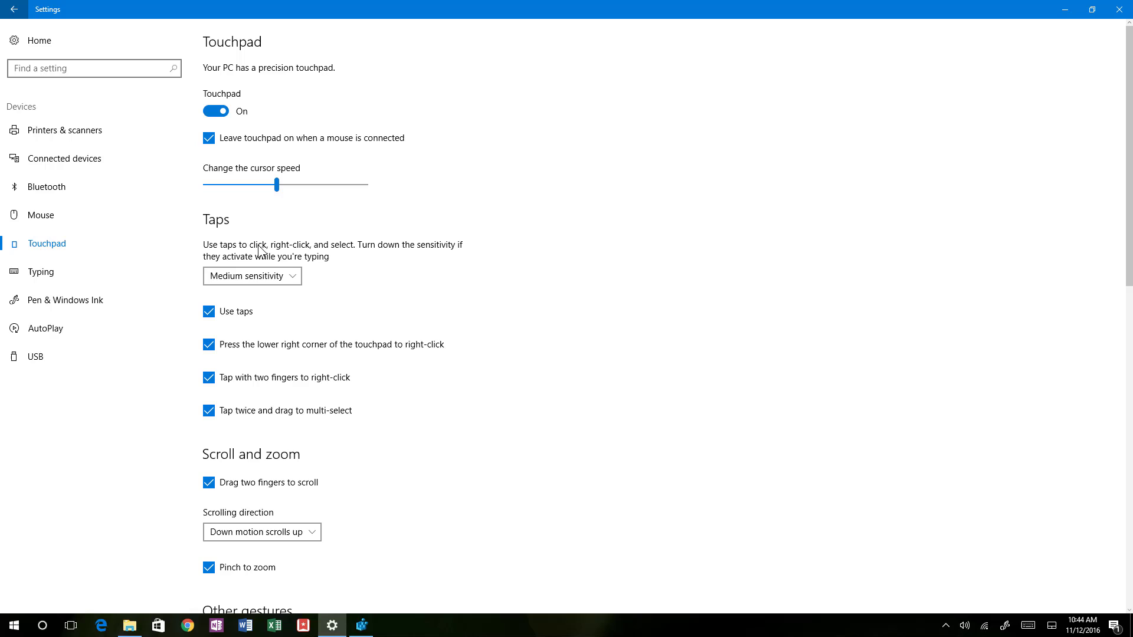
# Close Settings, bring up Registry Editor and select the key path in its address bar.
pyautogui.click(1118, 11)
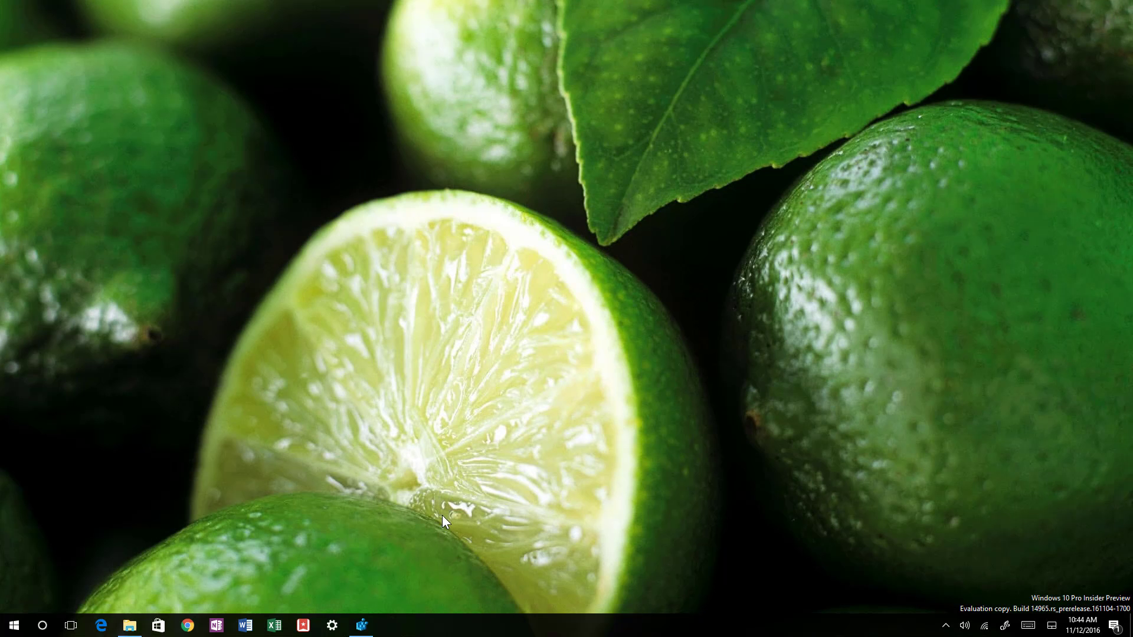
pyautogui.click(362, 625)
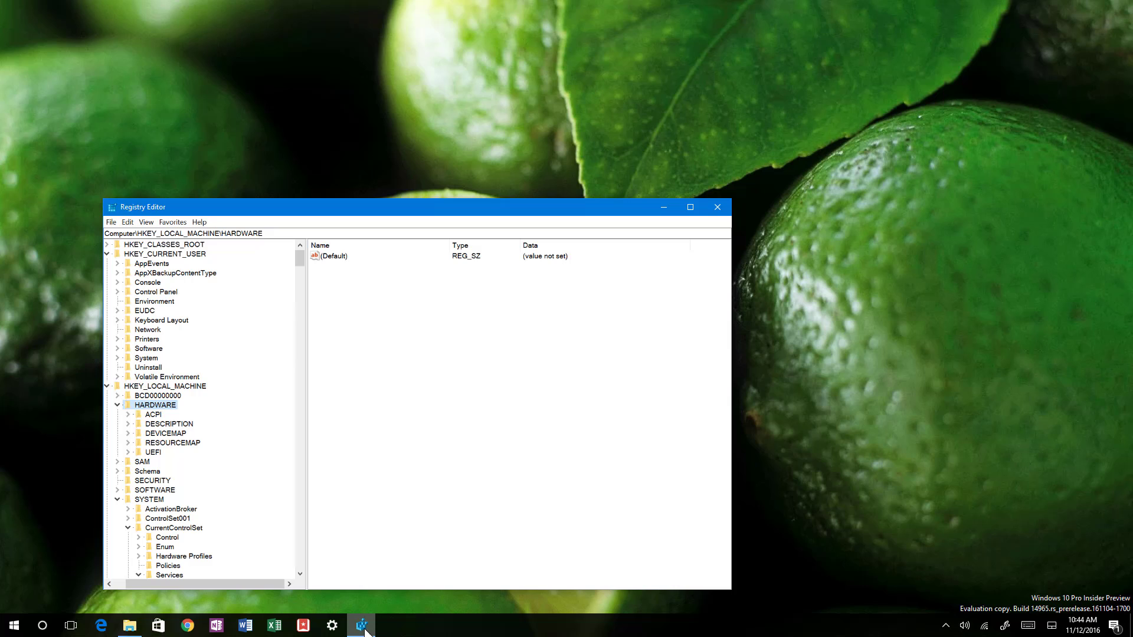
pyautogui.moveTo(329, 213); pyautogui.dragTo(346, 195)
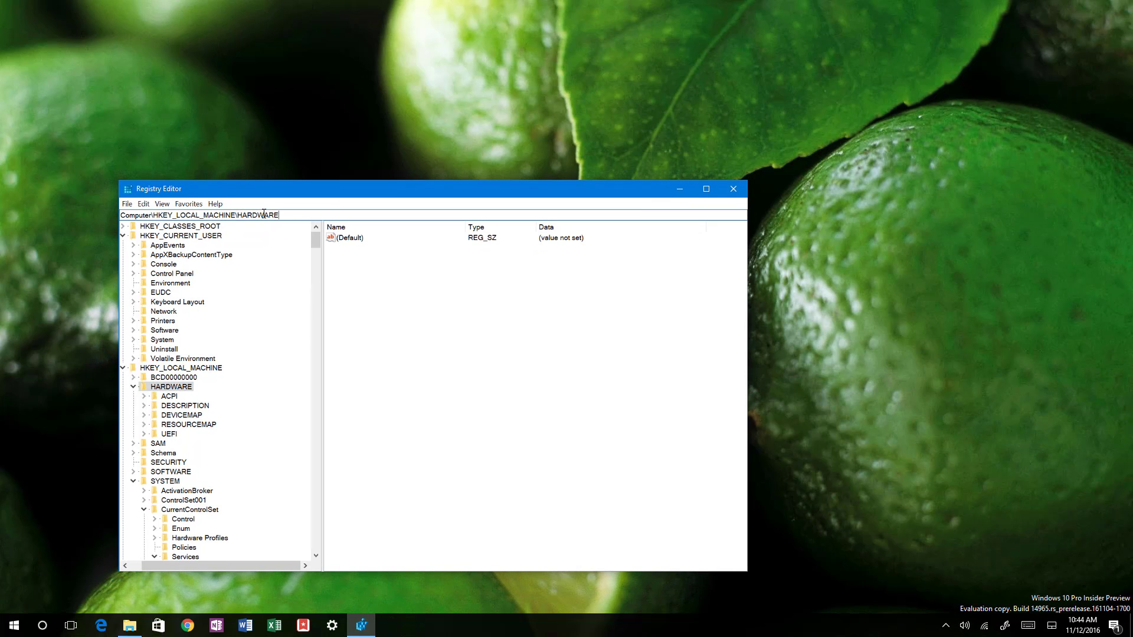
pyautogui.moveTo(281, 216); pyautogui.dragTo(119, 216)
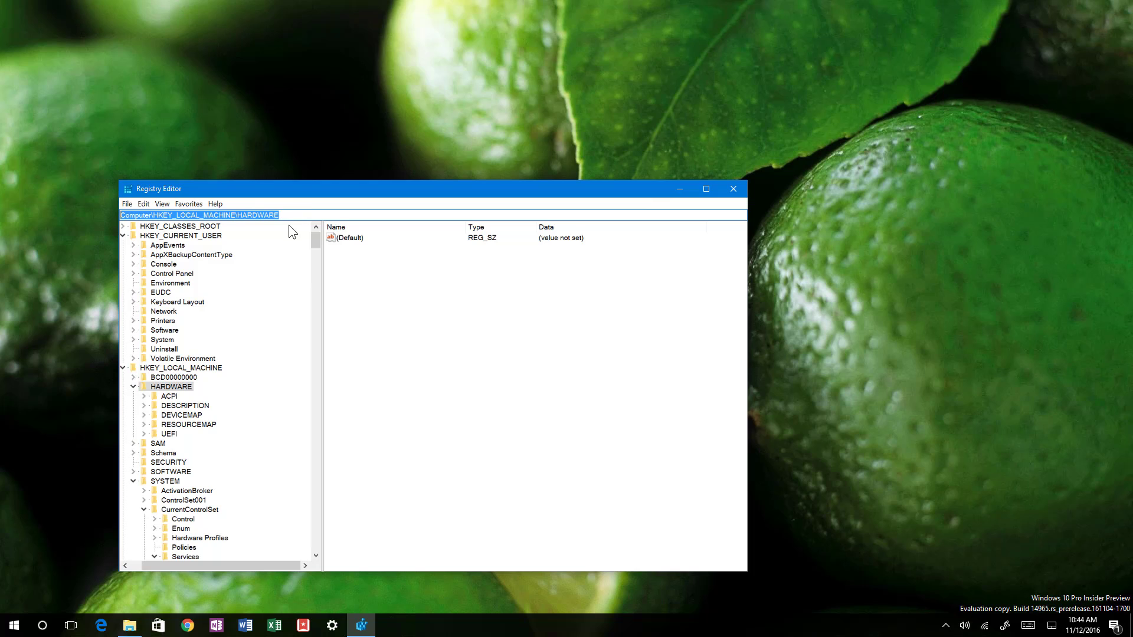
# Collapse the HKEY_LOCAL_MACHINE and HKEY_CURRENT_USER branches and start editing the address bar.
pyautogui.doubleClick(187, 368)
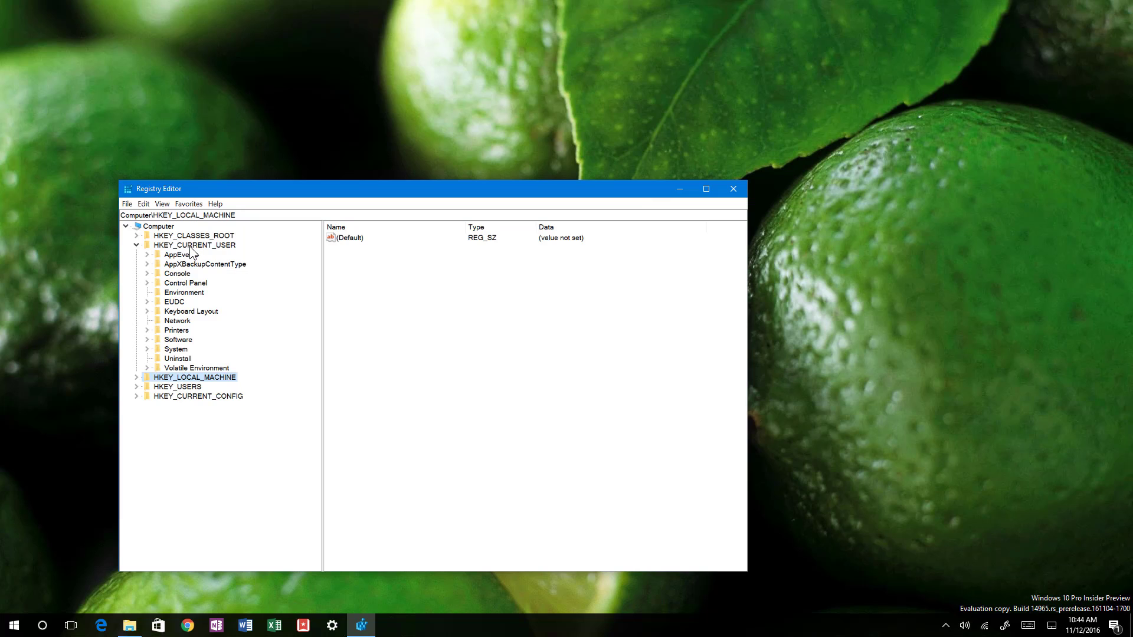
pyautogui.doubleClick(191, 245)
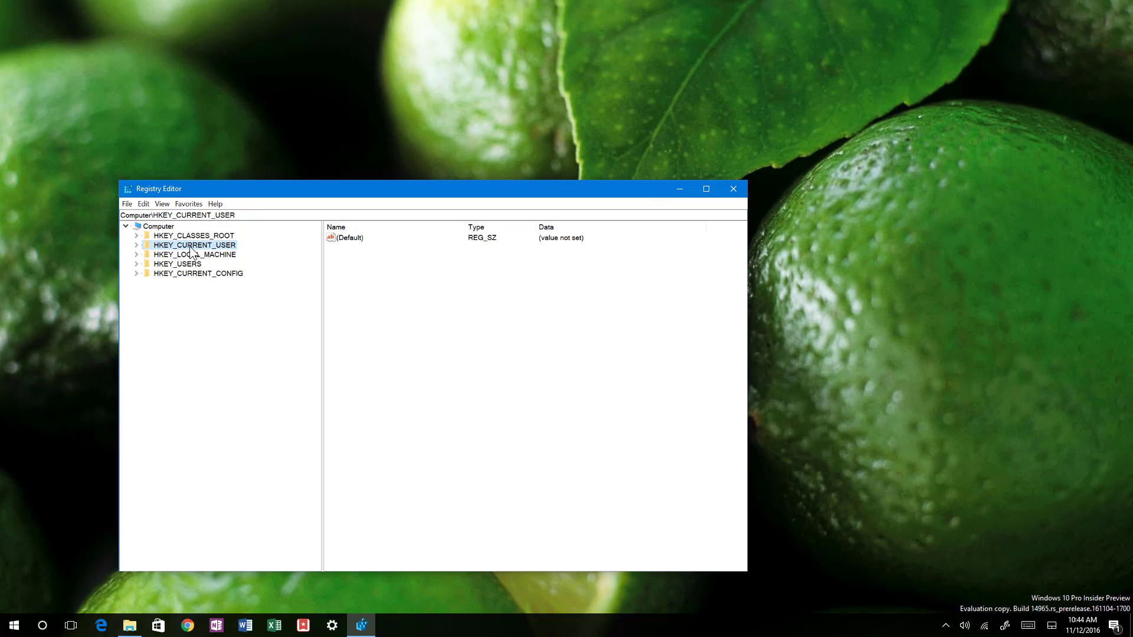
pyautogui.click(152, 215)
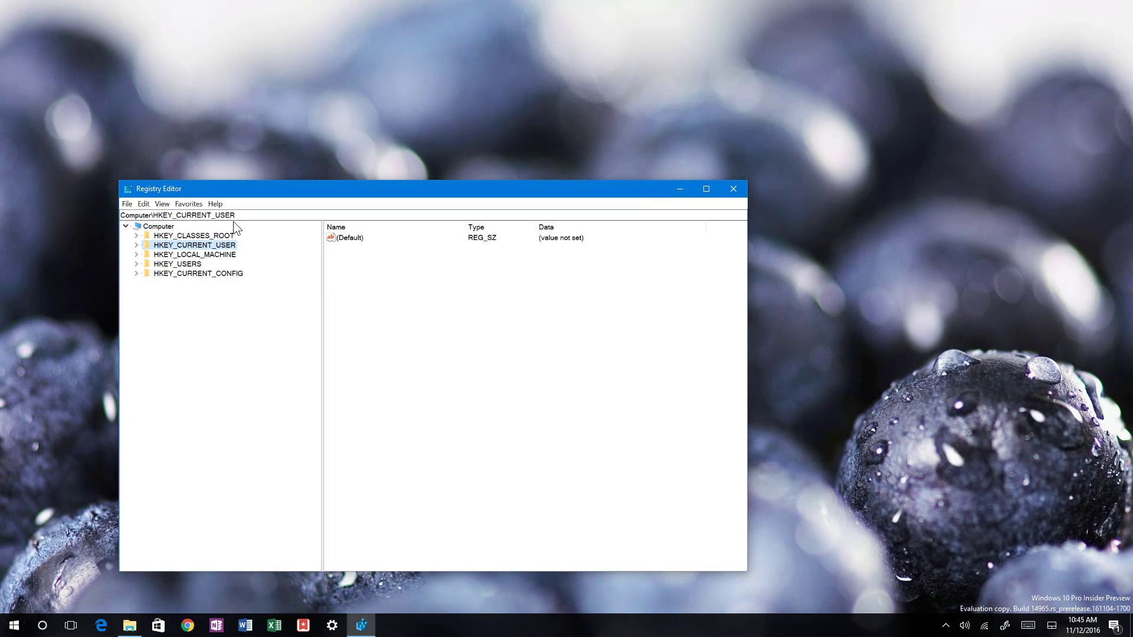
# Jump to HKEY_LOCAL_MACHINE by entering Hkey_local_machine in the address bar.
pyautogui.moveTo(153, 215)
pyautogui.mouseDown()
pyautogui.moveTo(237, 215)
pyautogui.moveTo(111, 216)
pyautogui.mouseUp()
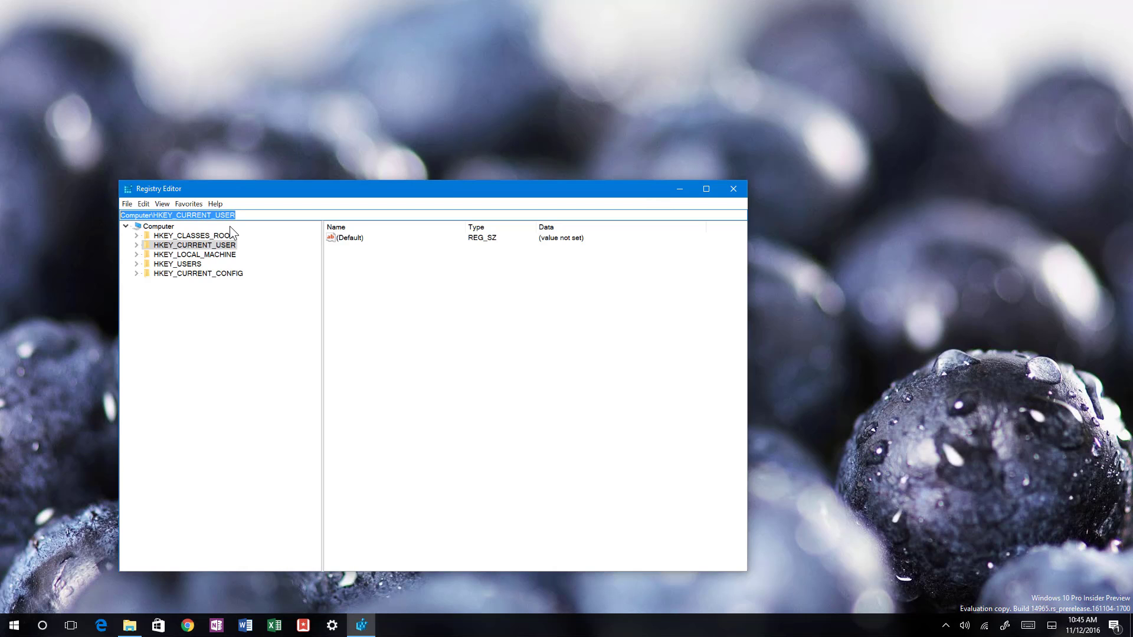
pyautogui.write('Hk')
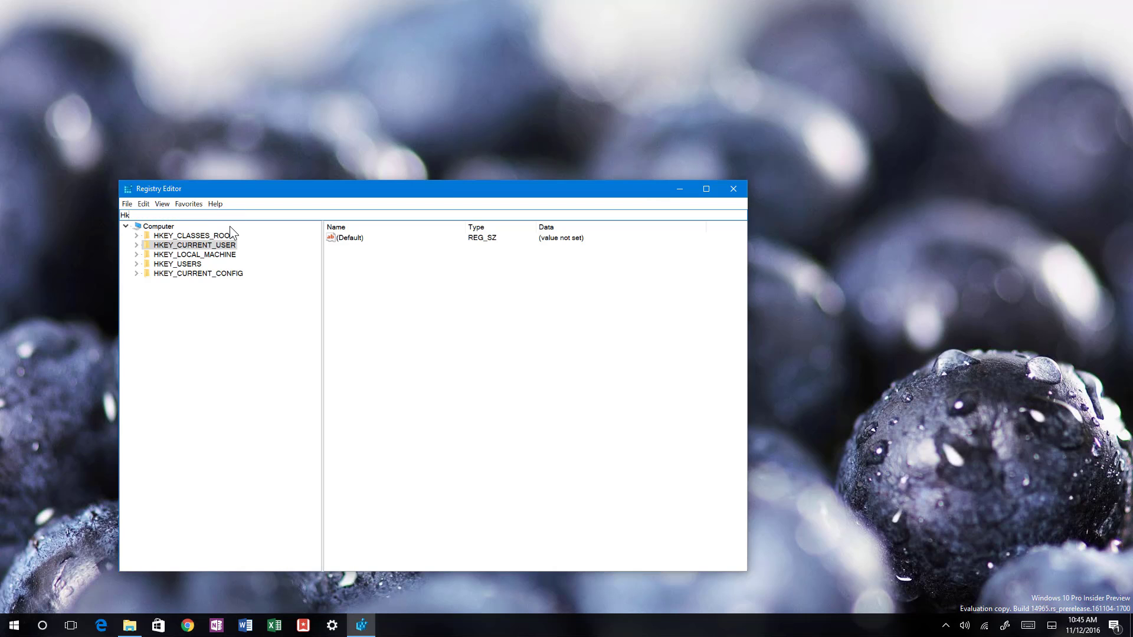
pyautogui.write('ey_local_machine')
pyautogui.press('Return')
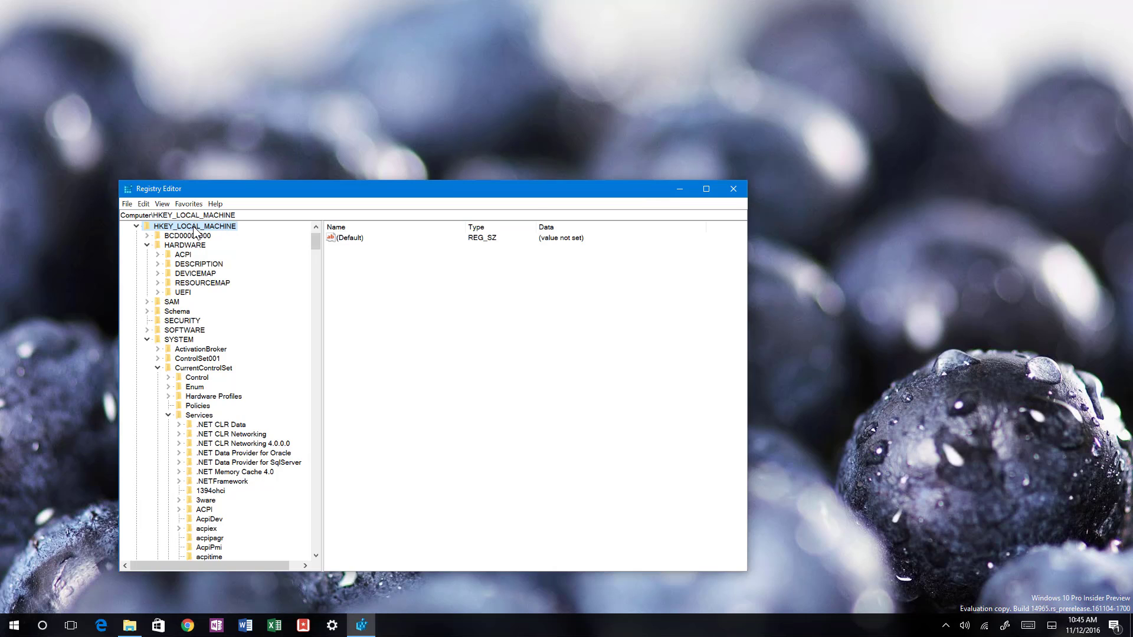
pyautogui.click(261, 218)
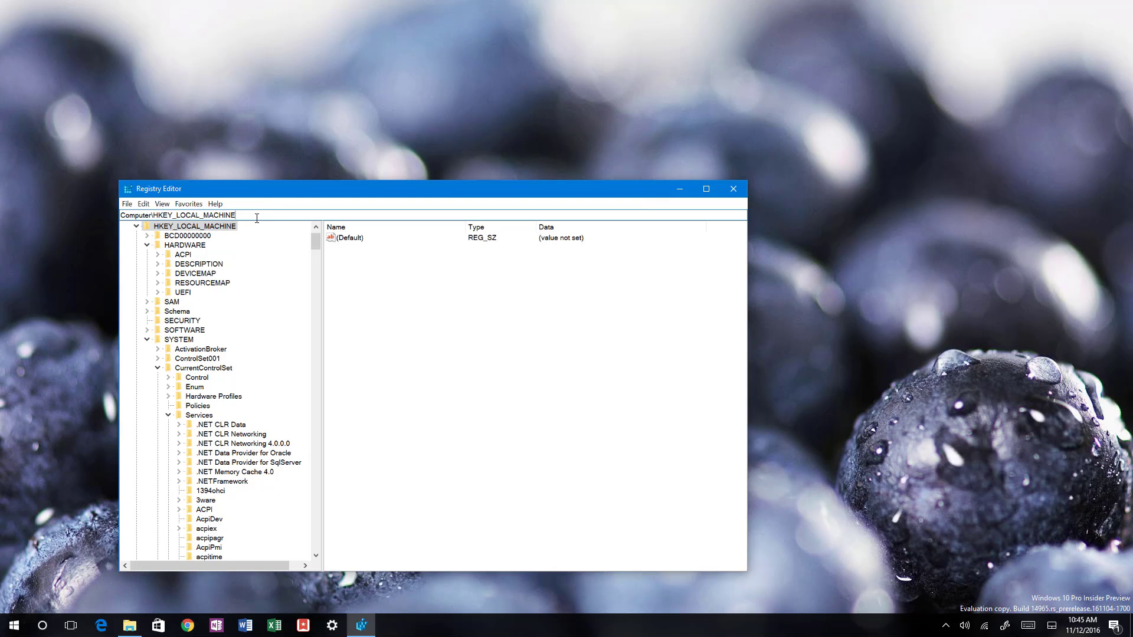
pyautogui.write('\\')
# Jump to HKEY_LOCAL_MACHINE\HARDWARE using the short path hklm\hardware.
pyautogui.press('BackSpace')
pyautogui.hotkey('ctrl', 'a')
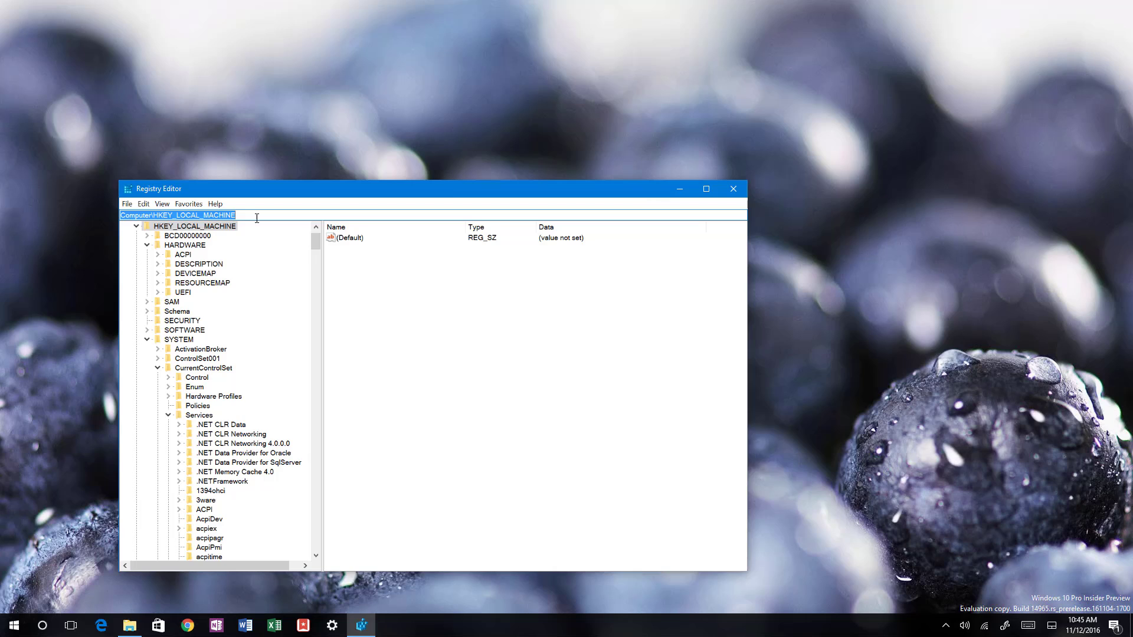
pyautogui.write('h')
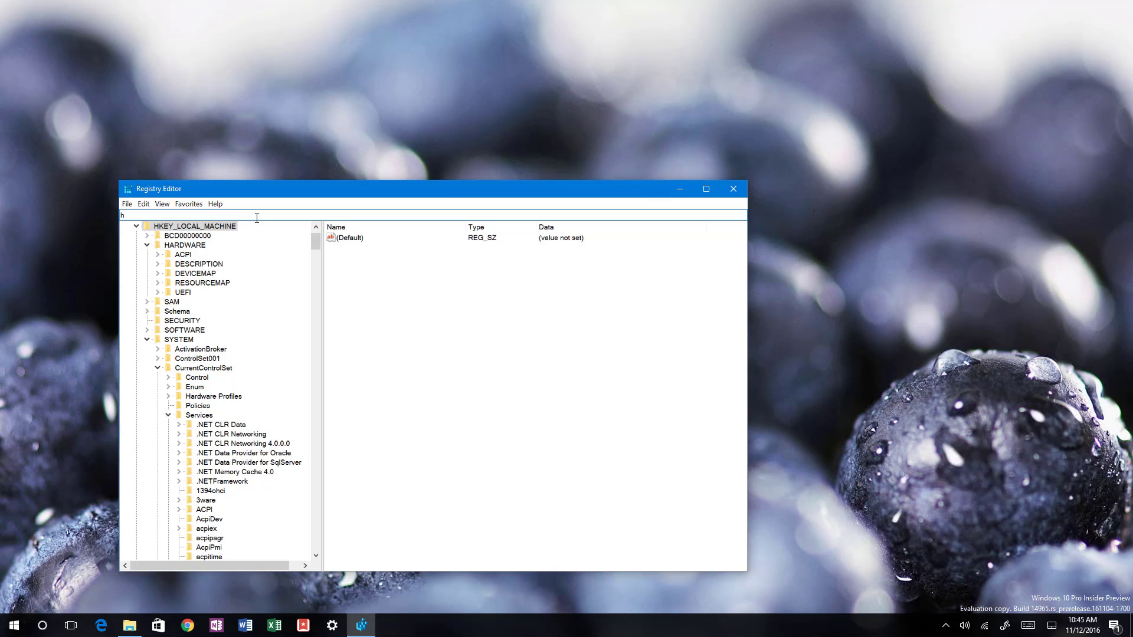
pyautogui.write('lm')
pyautogui.write('hardware')
pyautogui.press('Return')
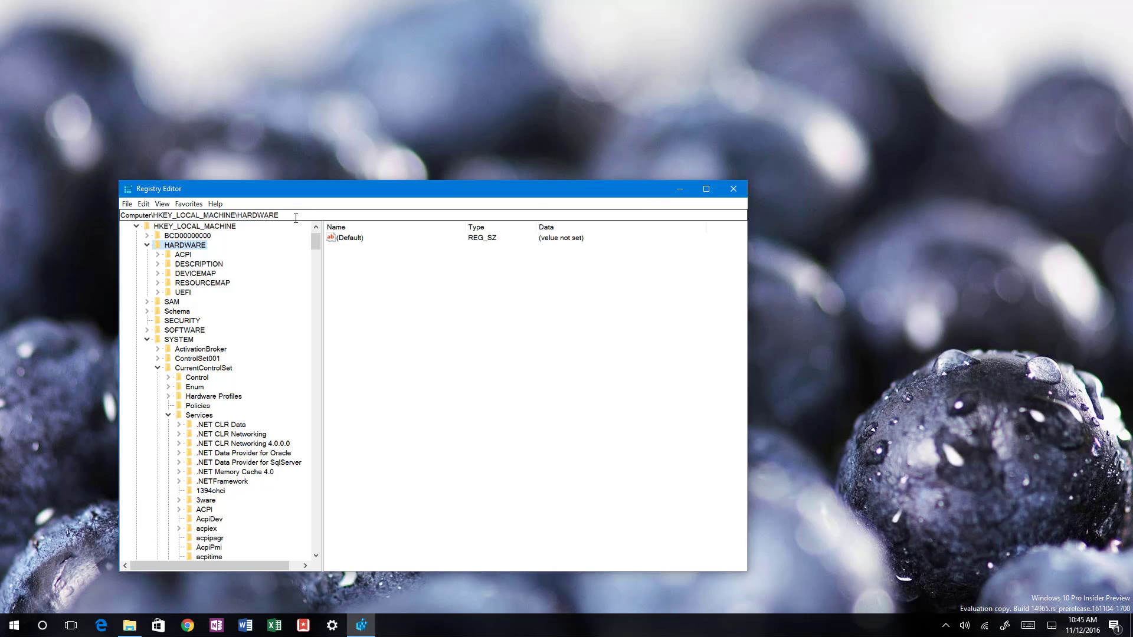
# Jump to HKEY_CLASSES_ROOT via the hkcr address-bar shortcut, then clear the path and collapse the branch.
pyautogui.click(136, 229)
pyautogui.click(190, 236)
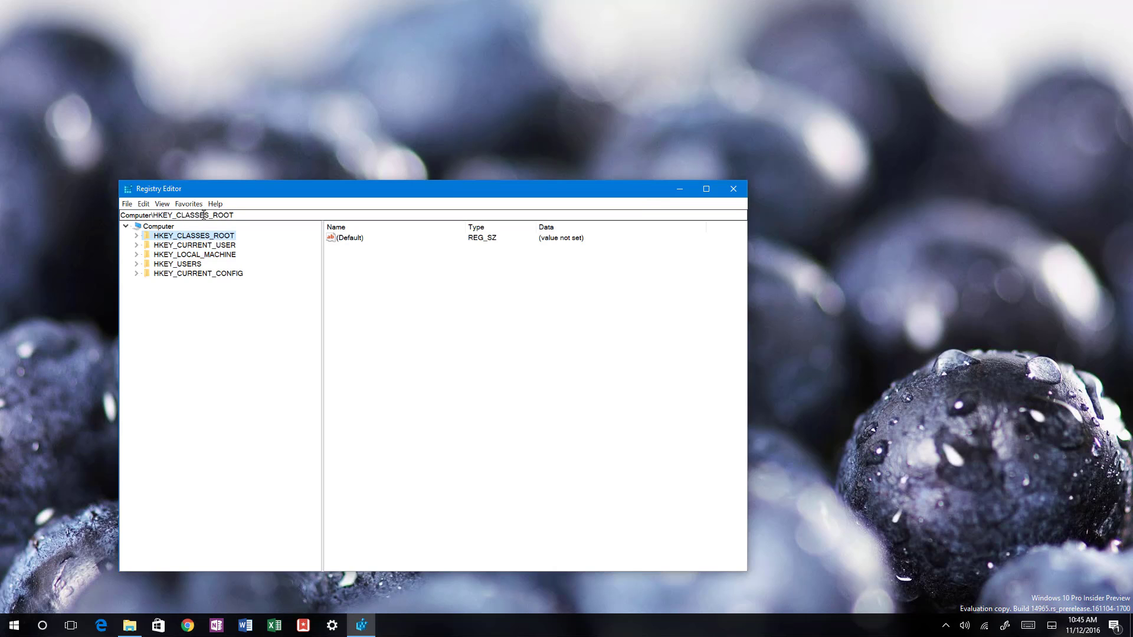
pyautogui.doubleClick(204, 215)
pyautogui.click(206, 216)
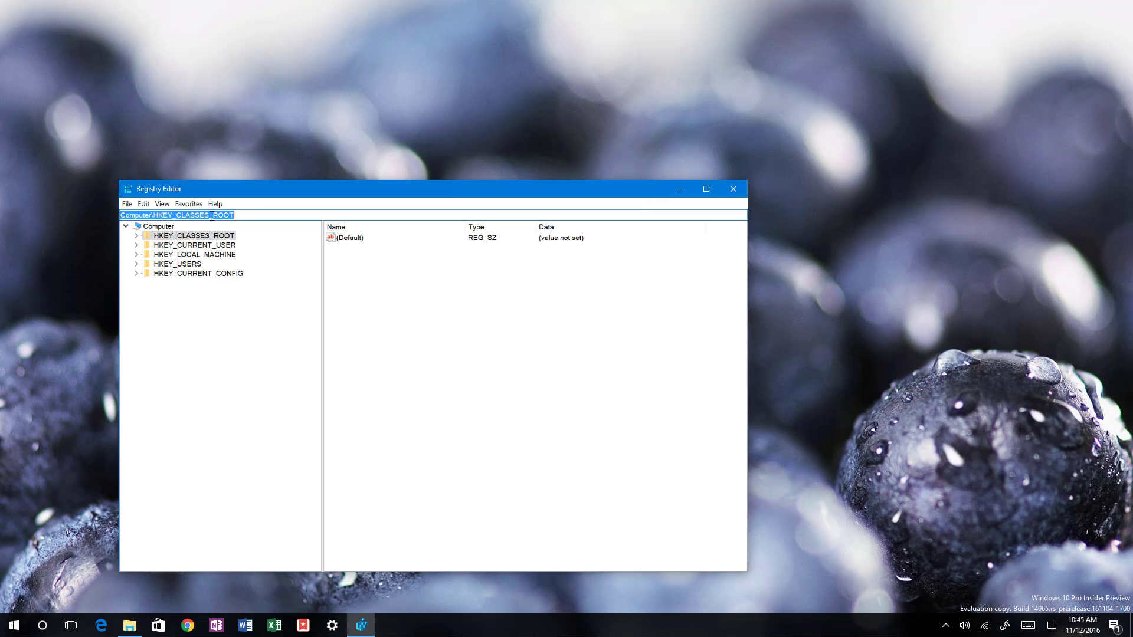
pyautogui.write('hkcr')
pyautogui.press('Return')
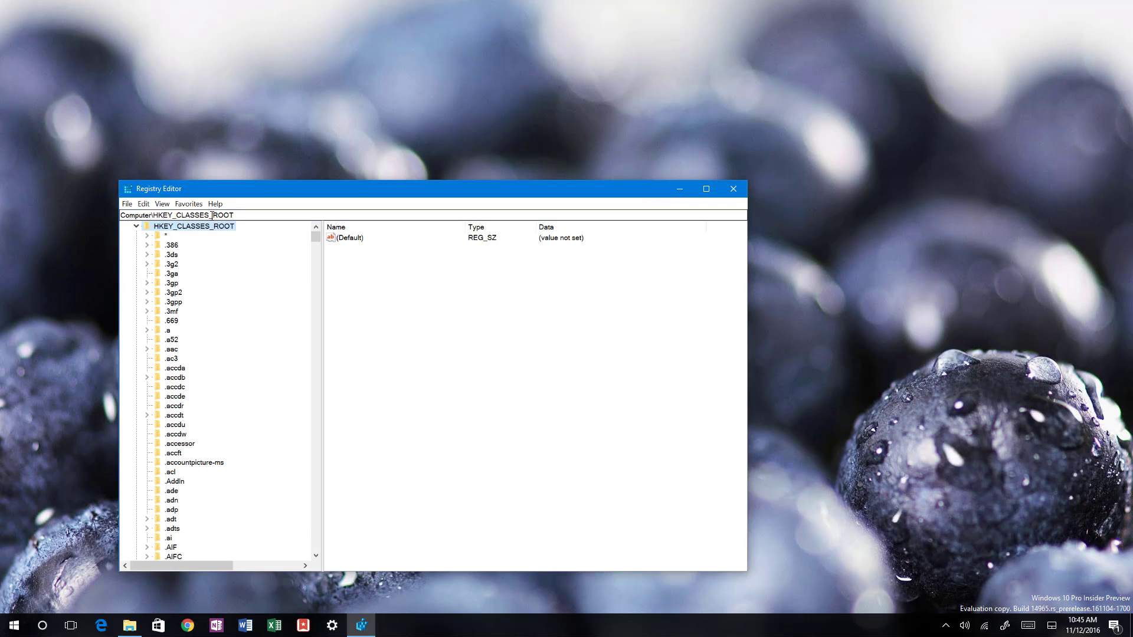
pyautogui.doubleClick(212, 215)
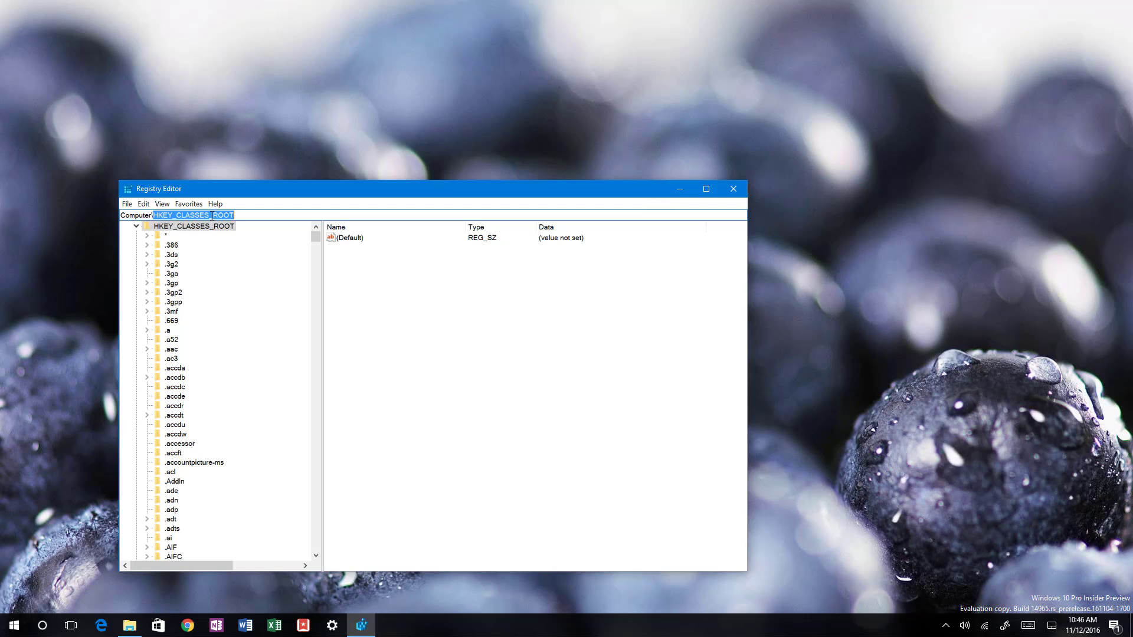
pyautogui.press('BackSpace')
pyautogui.press('BackSpace')
pyautogui.press('BackSpace')
pyautogui.press('BackSpace')
pyautogui.press('BackSpace')
pyautogui.press('BackSpace')
pyautogui.press('BackSpace')
pyautogui.click(135, 226)
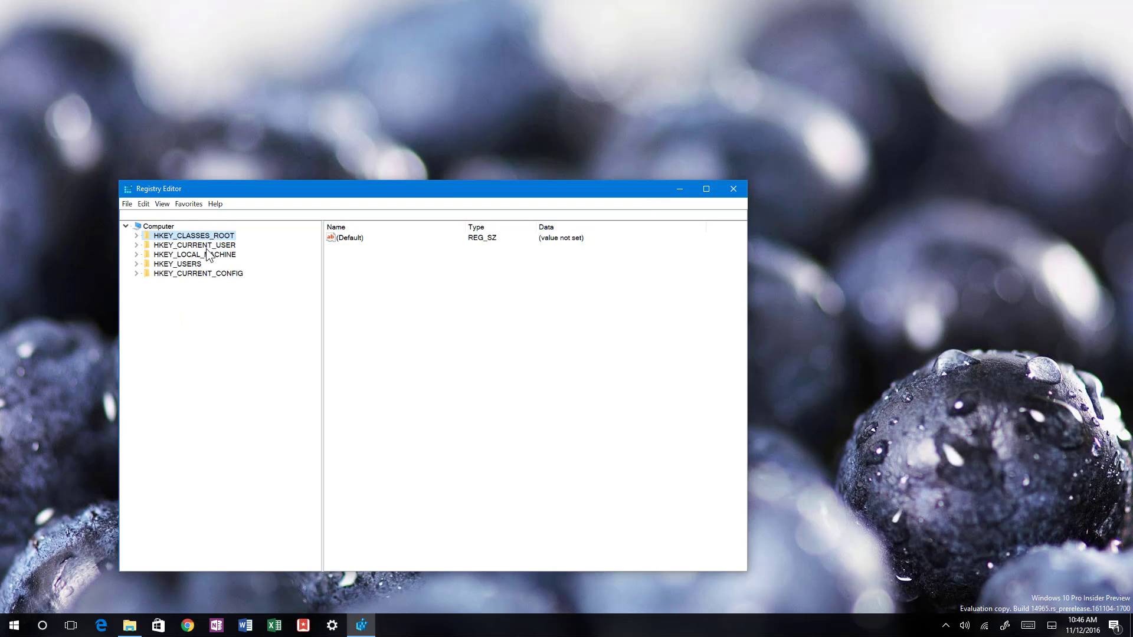
# Browse each of the five root hives in turn, ending with HKEY_USERS as the current key.
pyautogui.click(195, 246)
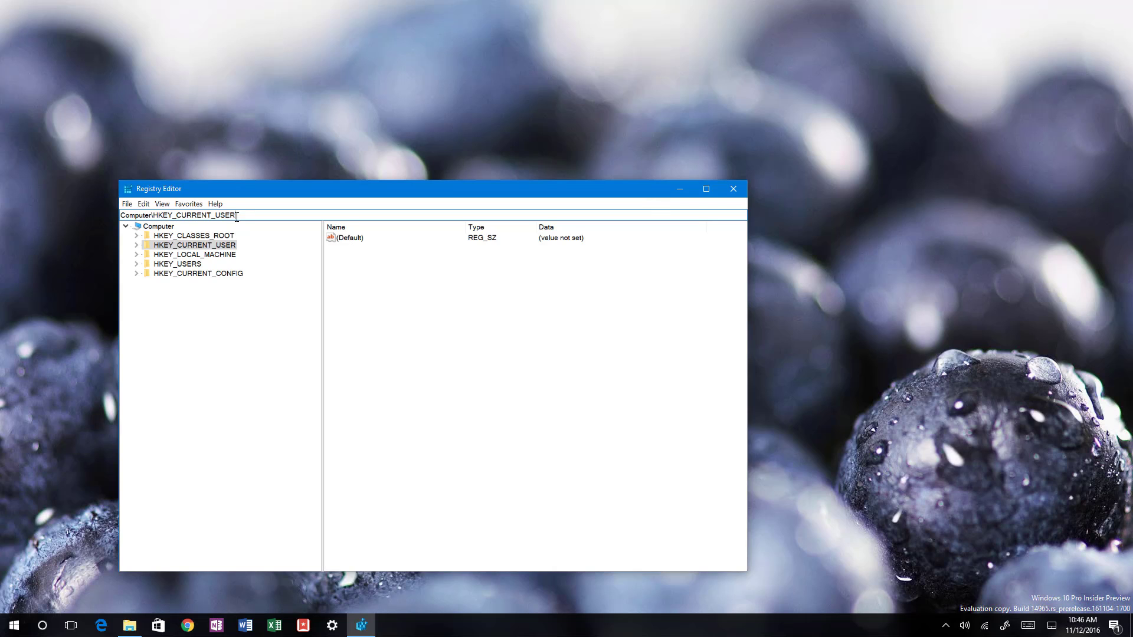
pyautogui.click(217, 255)
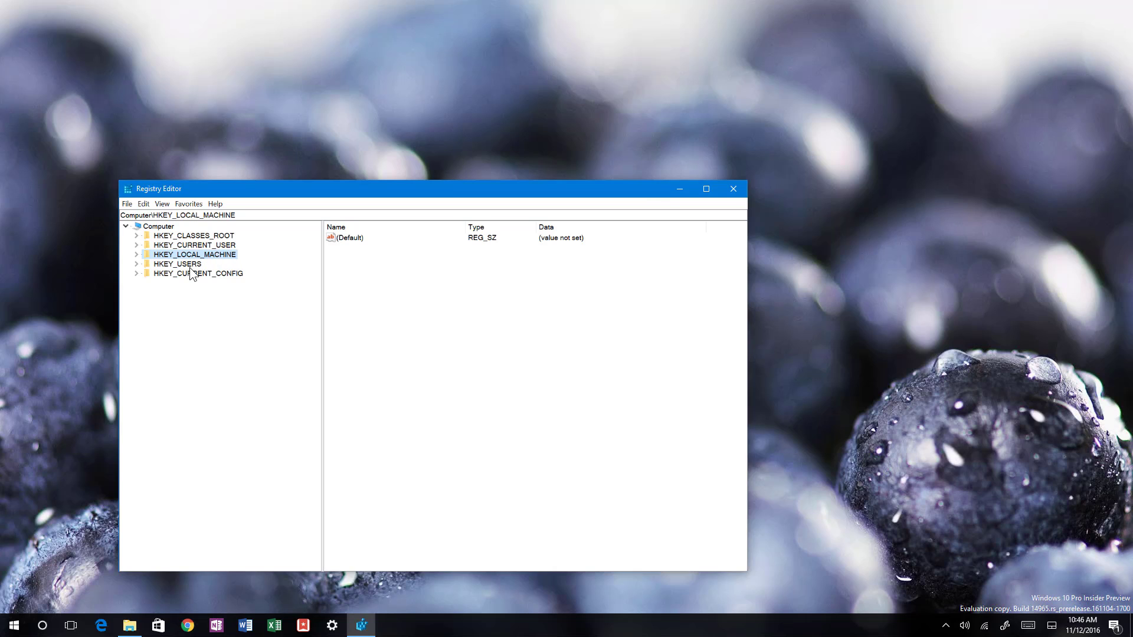
pyautogui.click(190, 265)
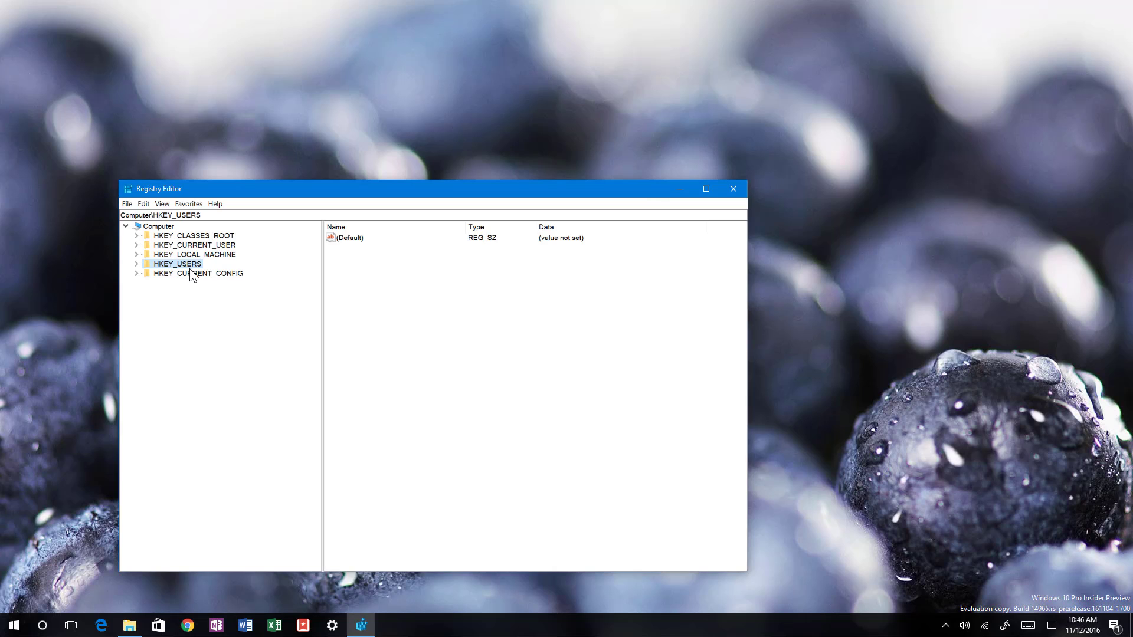
pyautogui.click(189, 275)
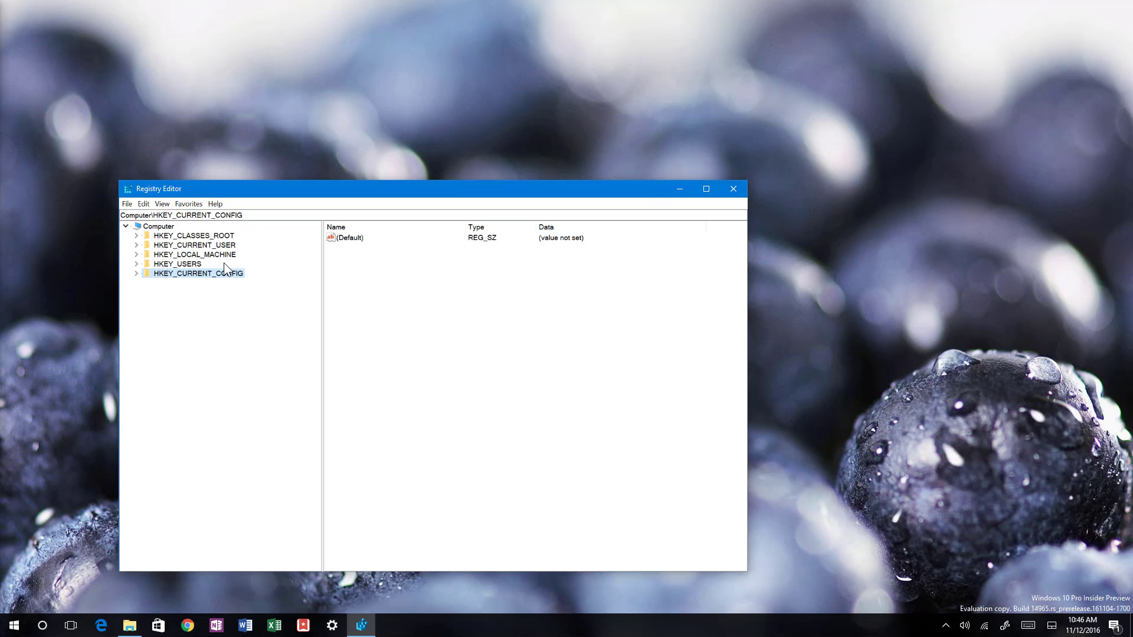
pyautogui.click(206, 236)
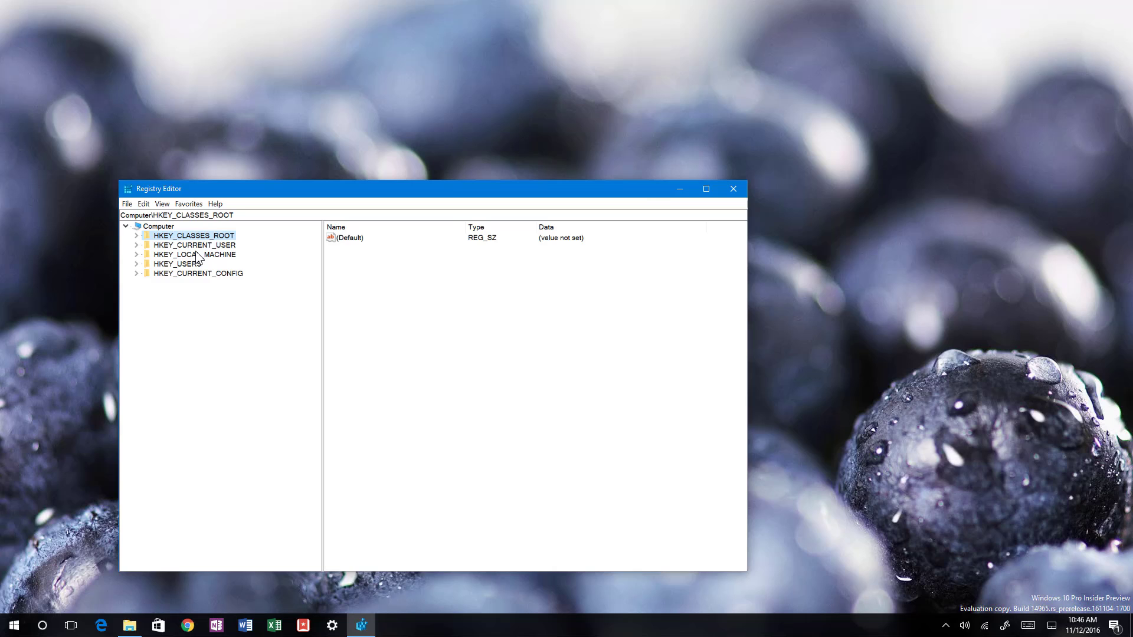
pyautogui.click(203, 246)
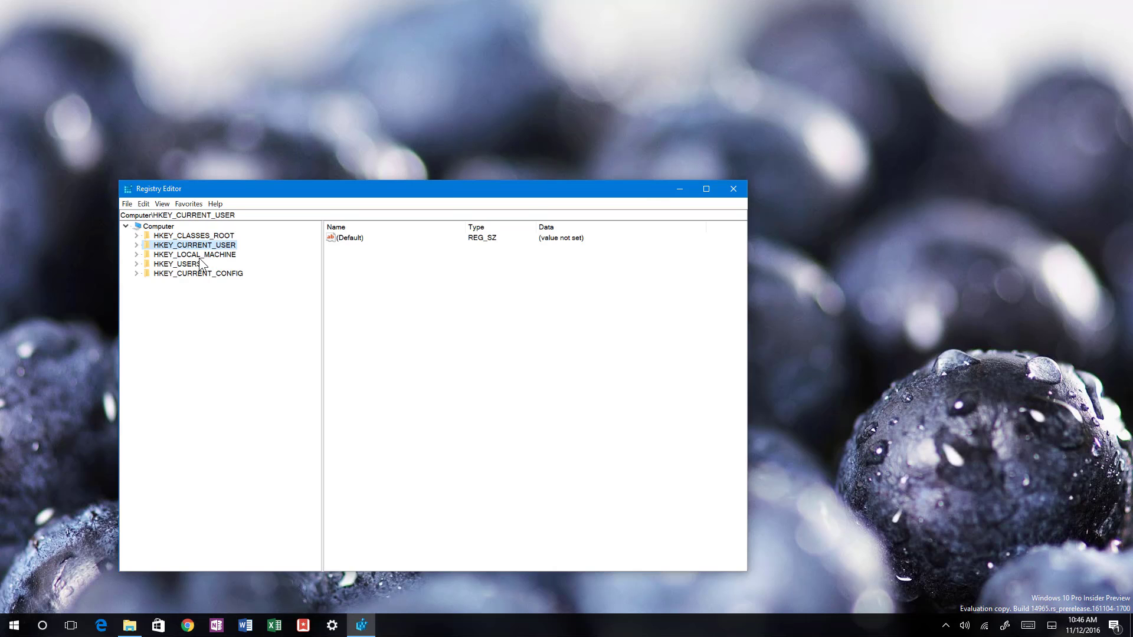
pyautogui.press('Down')
pyautogui.press('Down')
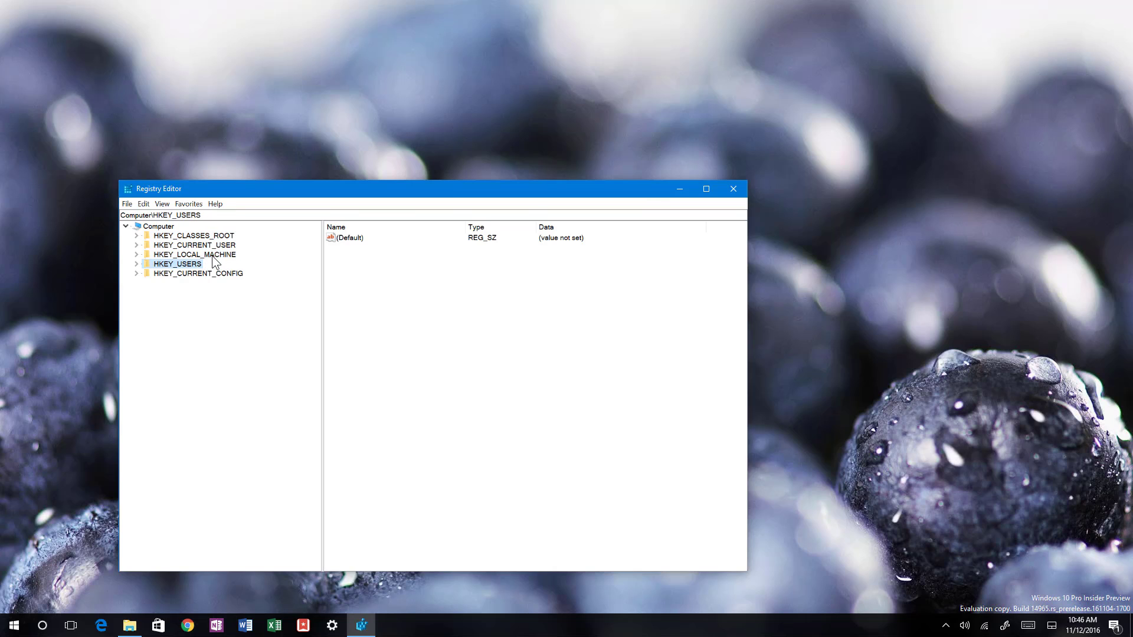